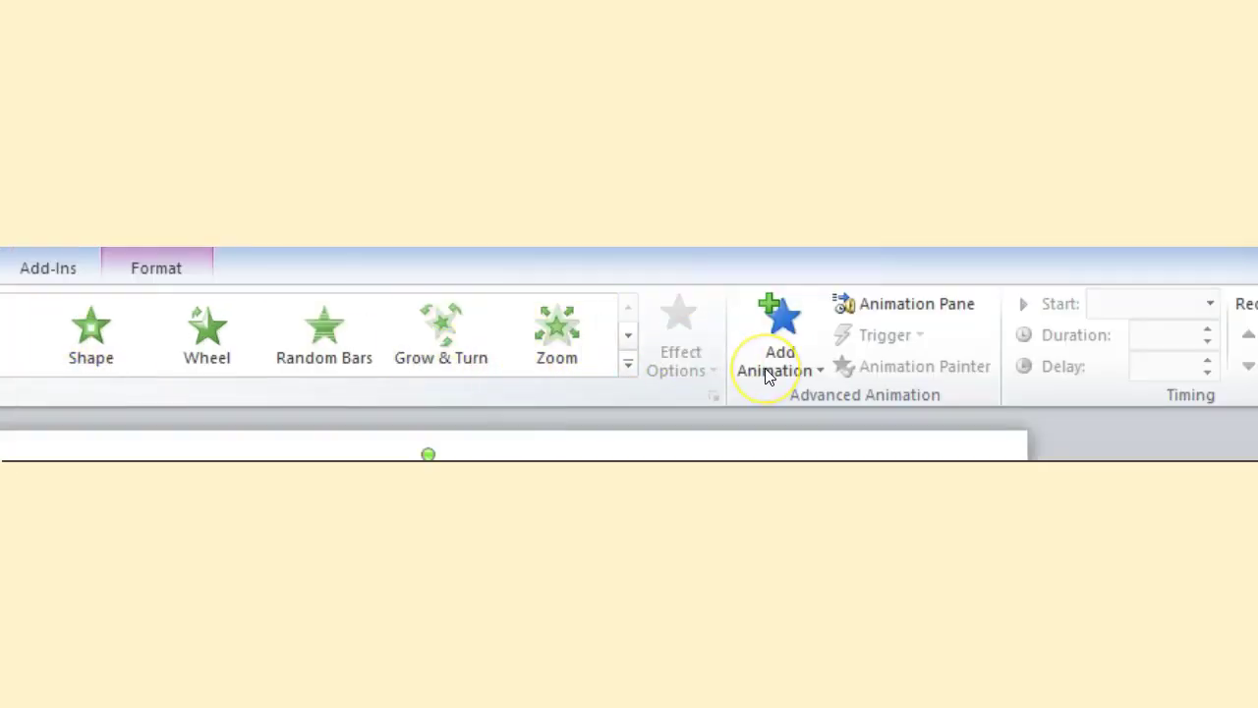
Display the Animation Pane beside the slide
{"action": "left_click", "coordinate": [916, 304]}
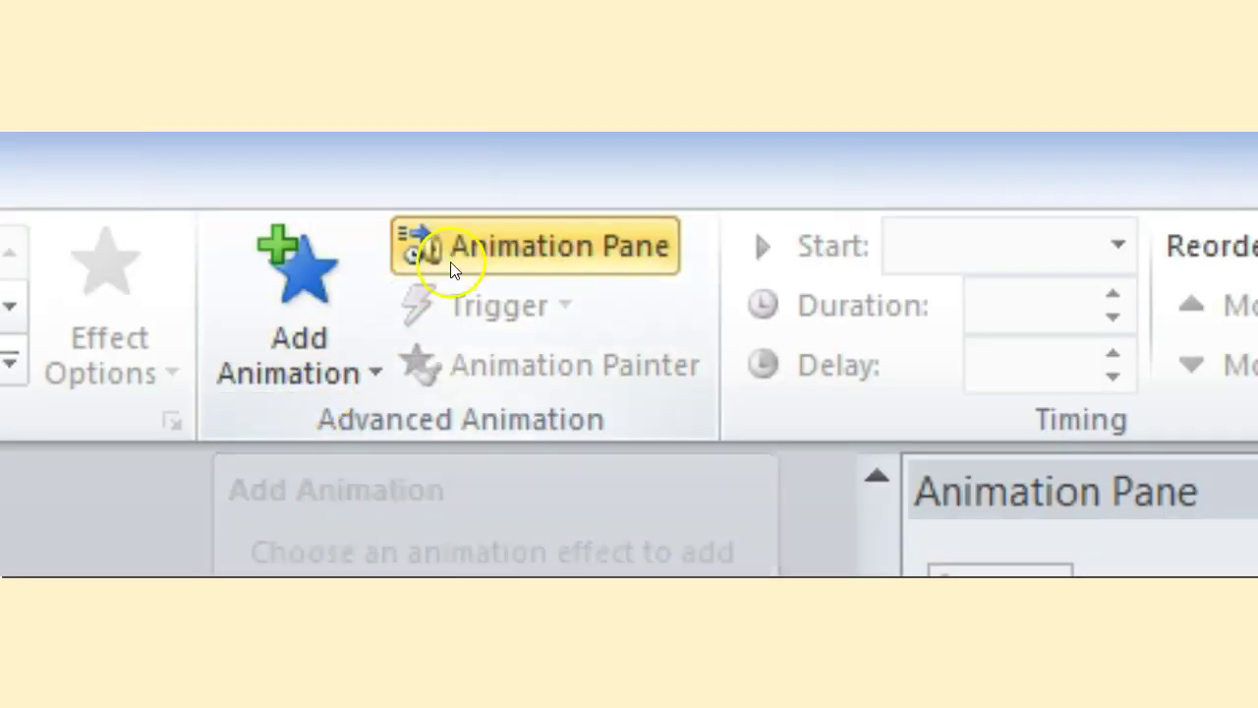
{"action": "left_click", "coordinate": [460, 261]}
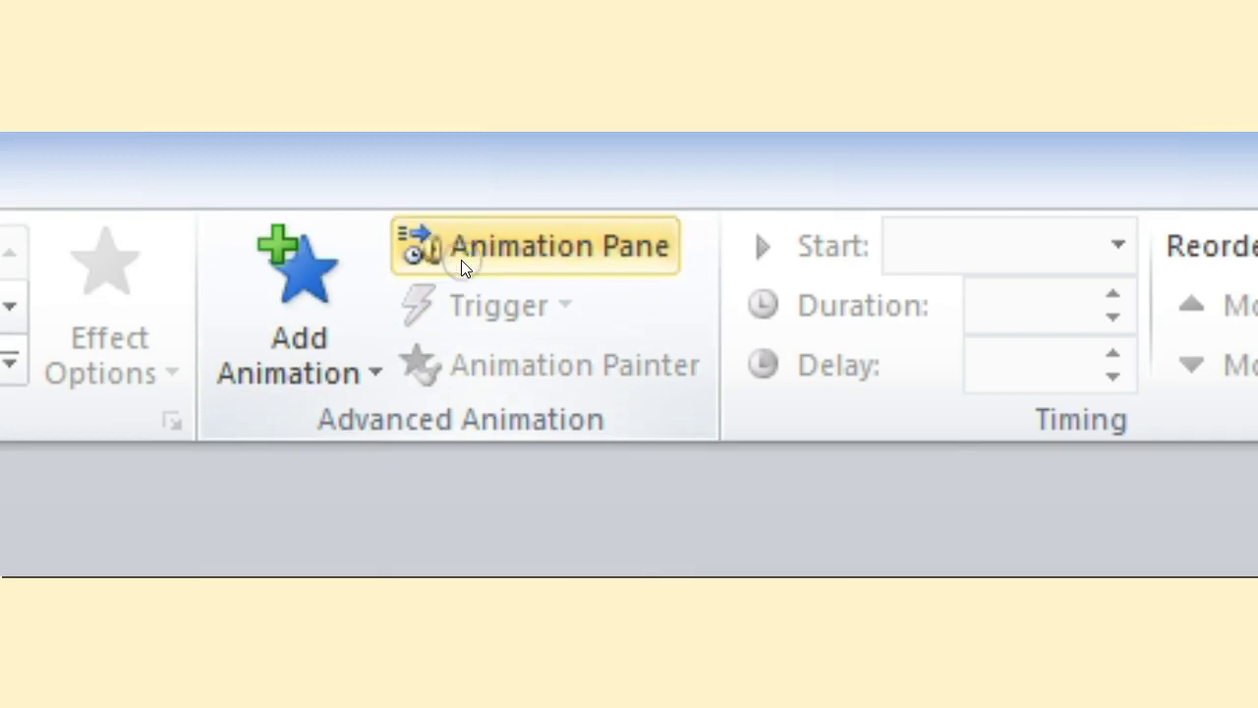
{"action": "left_click", "coordinate": [461, 259]}
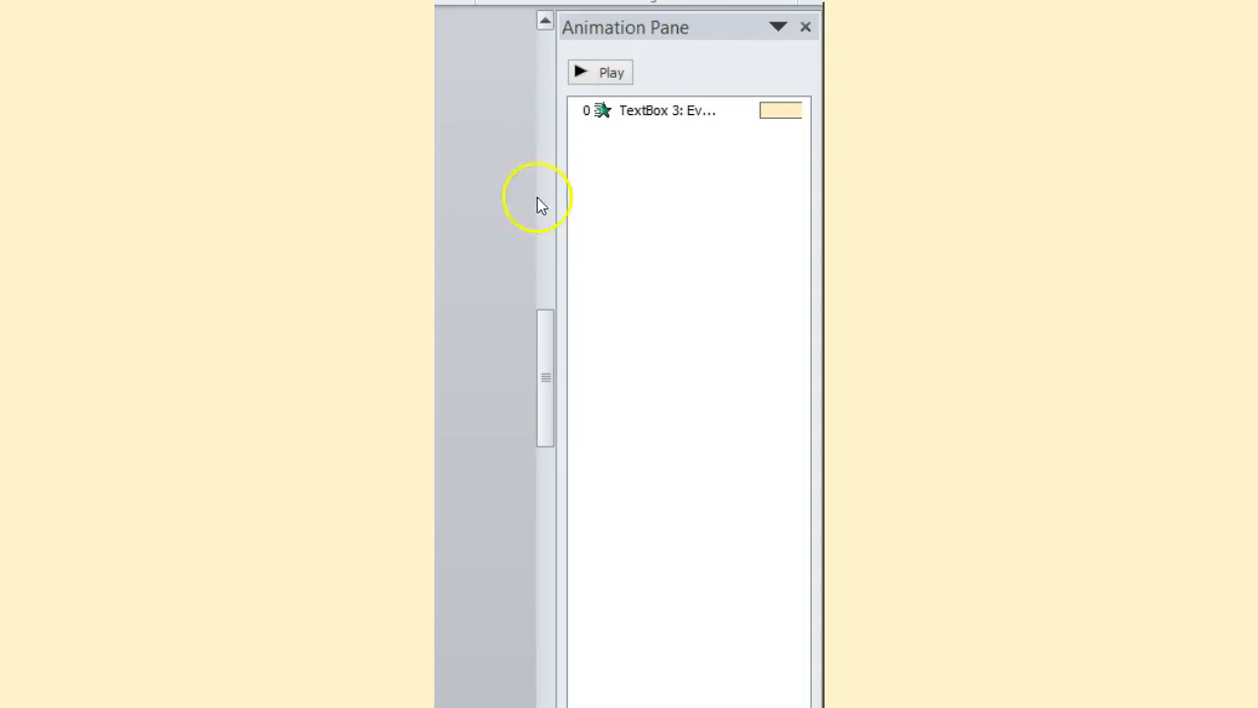
Add a Split entrance animation to the "Everyday uses of Chemistry" text box
{"action": "left_click", "coordinate": [801, 118]}
{"action": "left_click", "coordinate": [801, 118]}
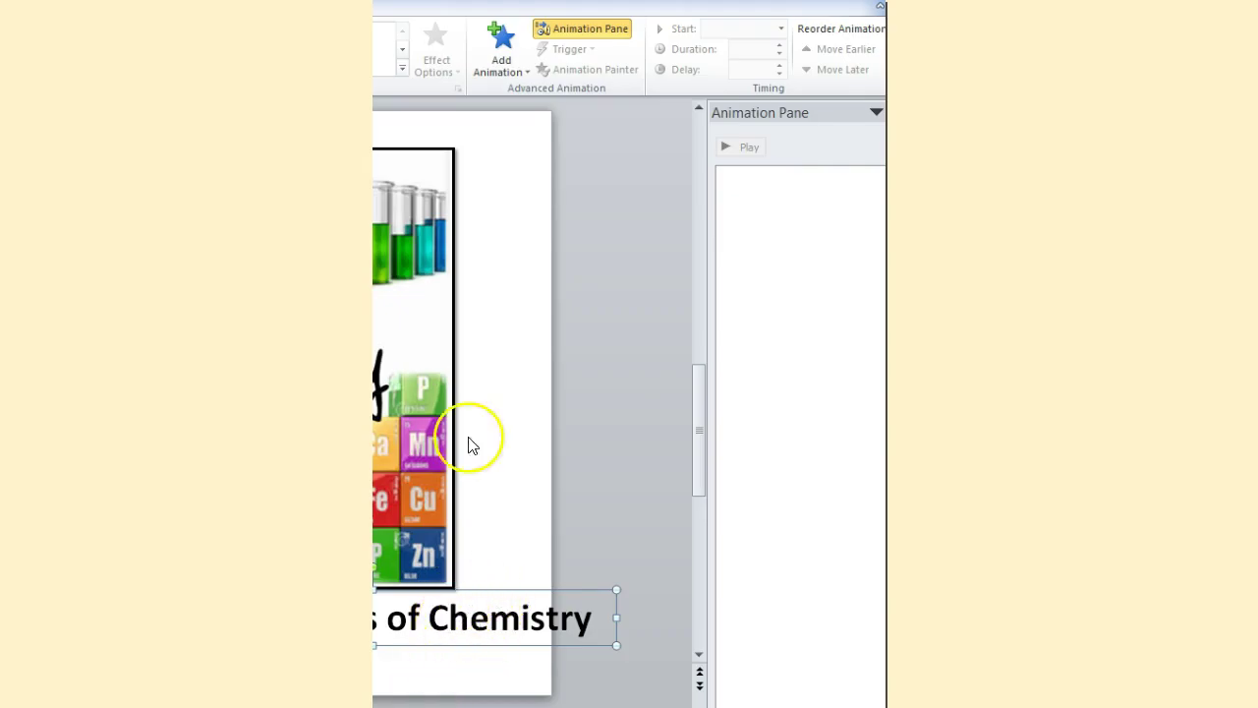
{"action": "left_click", "coordinate": [502, 83]}
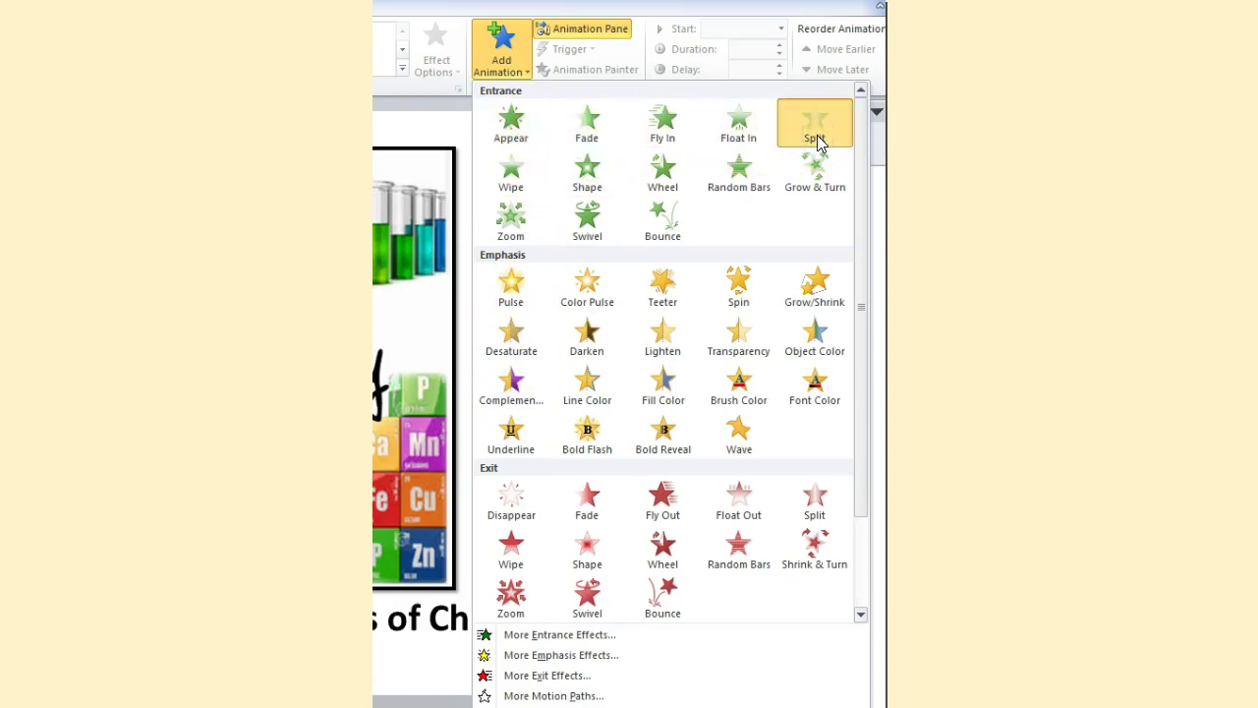
{"action": "left_click", "coordinate": [815, 127]}
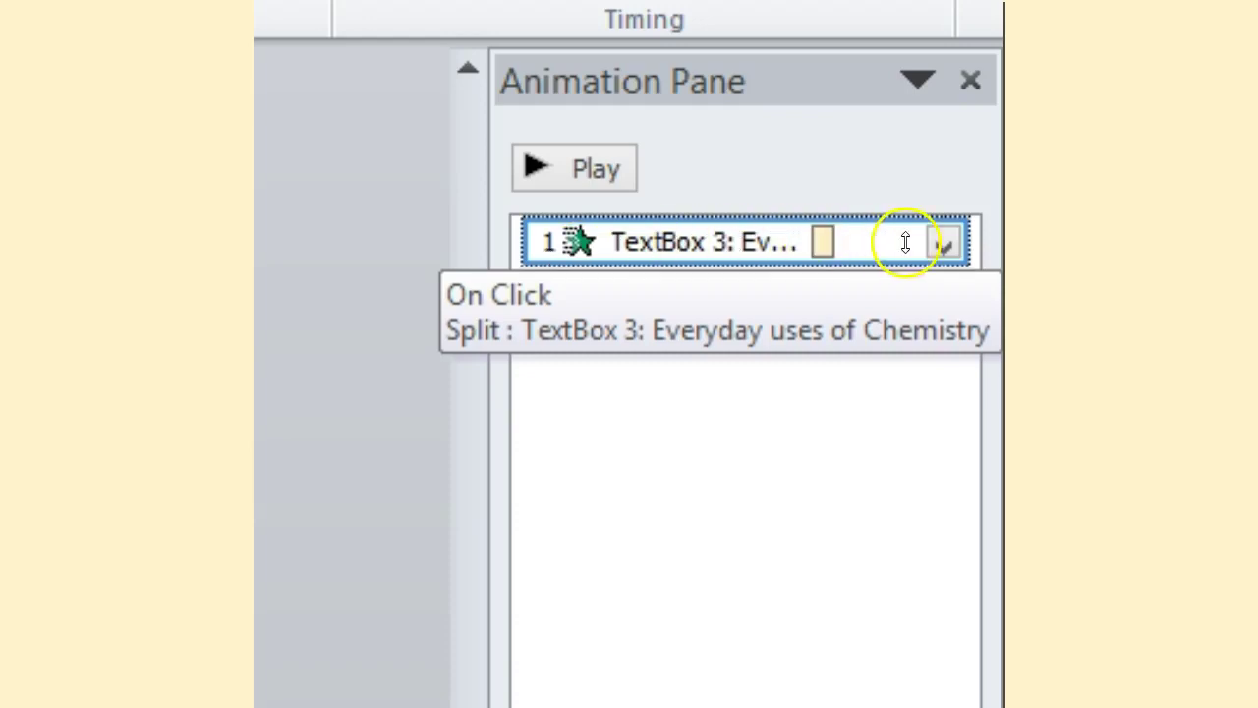
Set the text box's Split animation to start After Previous with a 1.5-second delay and a duration of 2 seconds (Medium)
{"action": "left_click", "coordinate": [939, 246]}
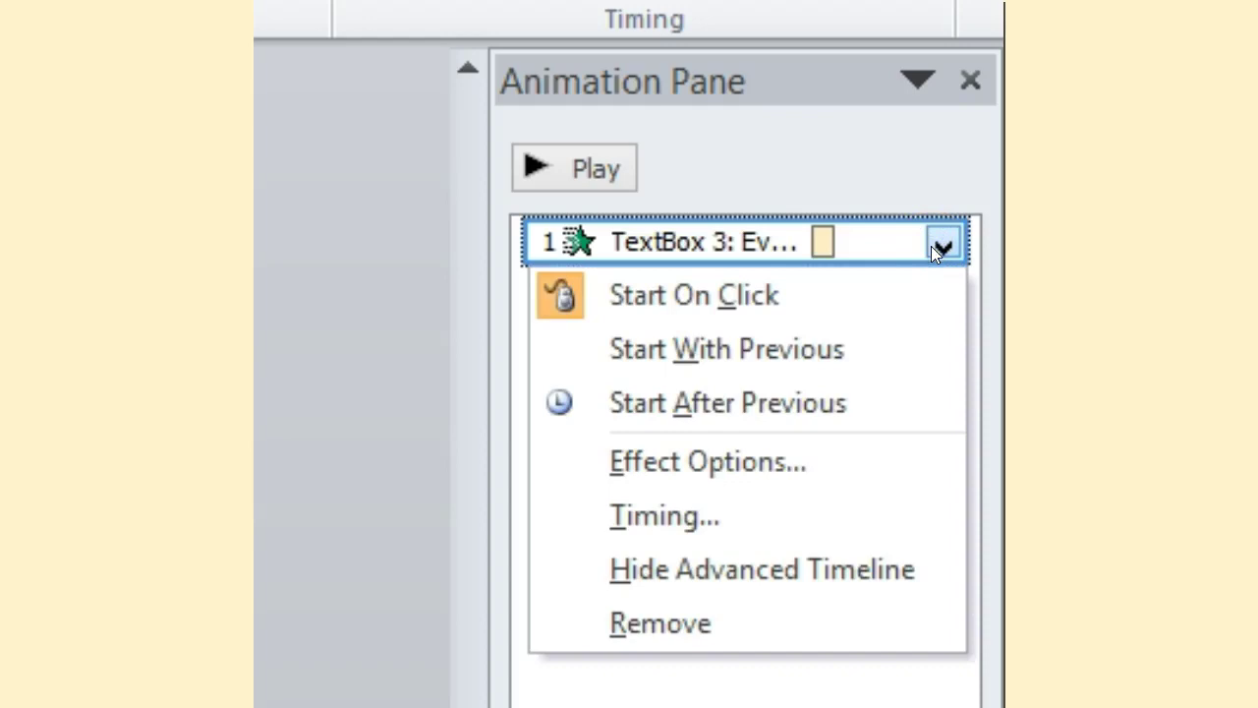
{"action": "left_click", "coordinate": [778, 509]}
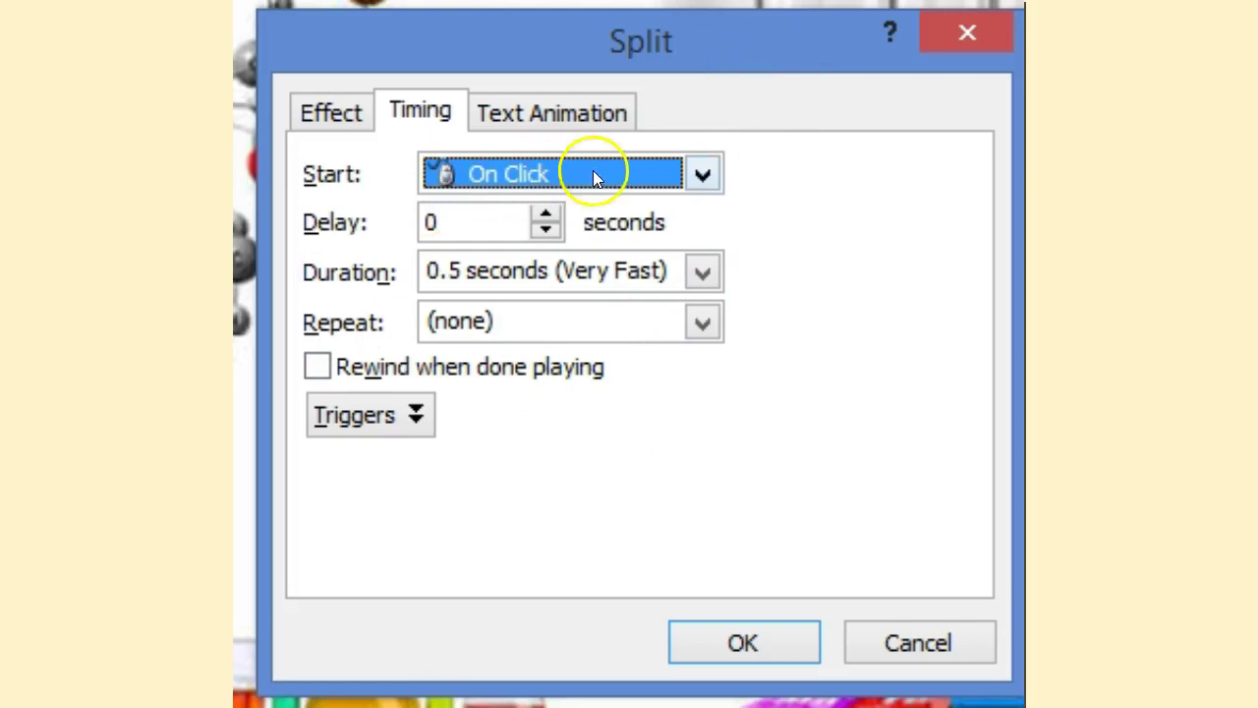
{"action": "left_click", "coordinate": [701, 169]}
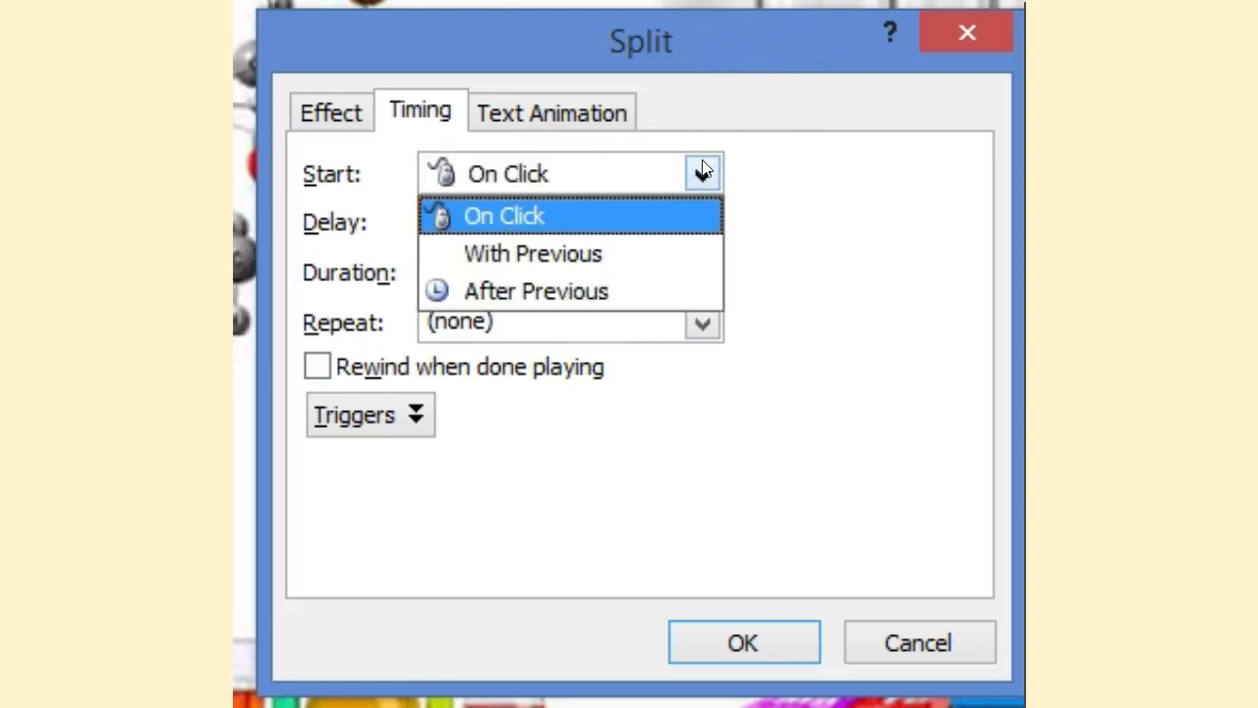
{"action": "left_click", "coordinate": [654, 289]}
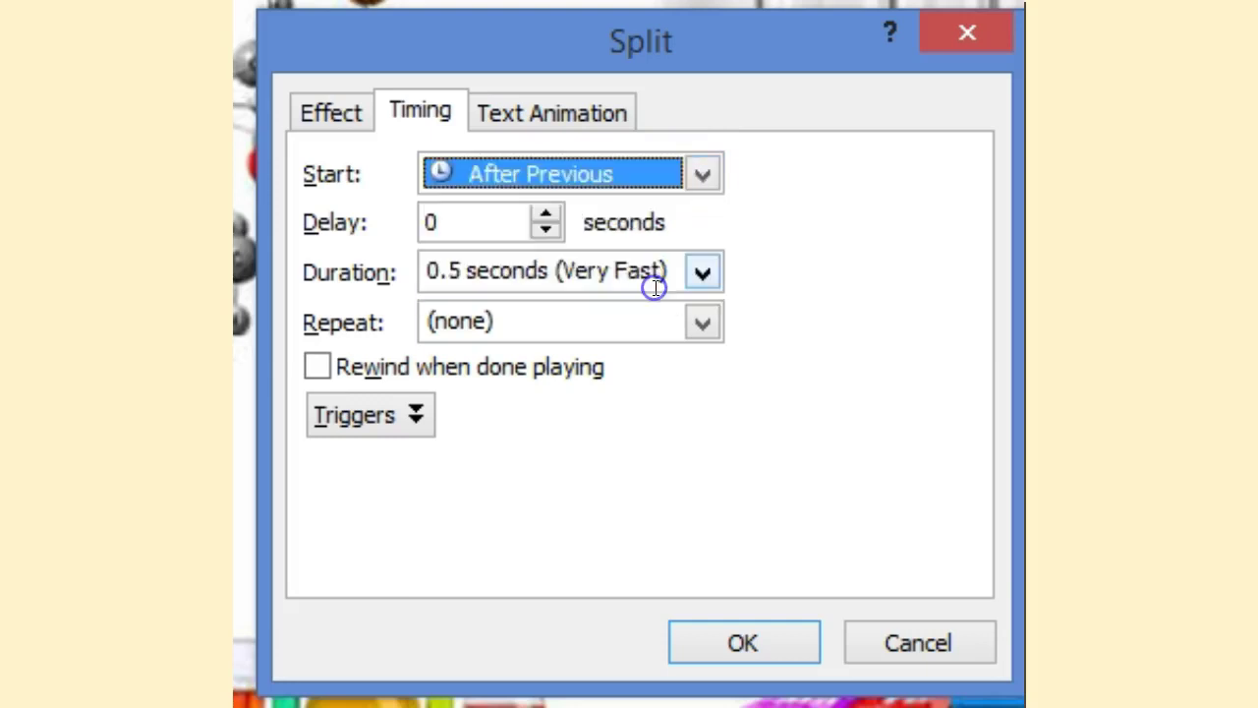
{"action": "left_click", "coordinate": [546, 214]}
{"action": "left_click", "coordinate": [545, 215]}
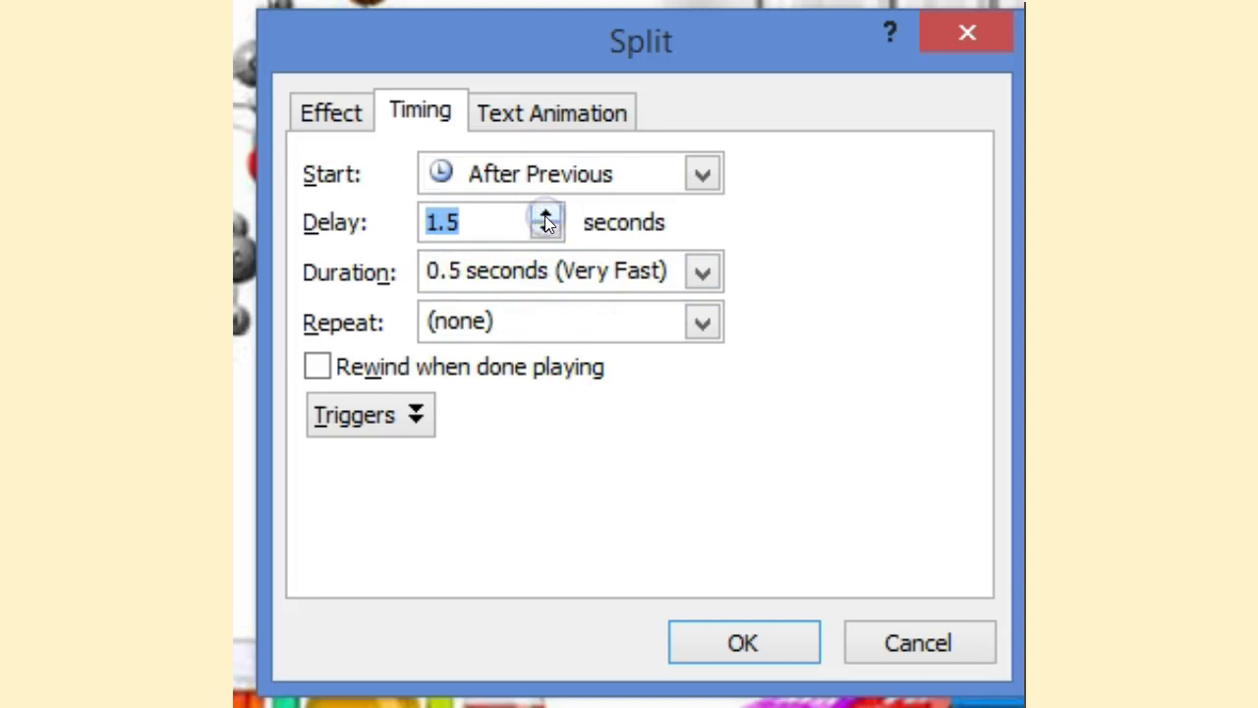
{"action": "left_click", "coordinate": [702, 272]}
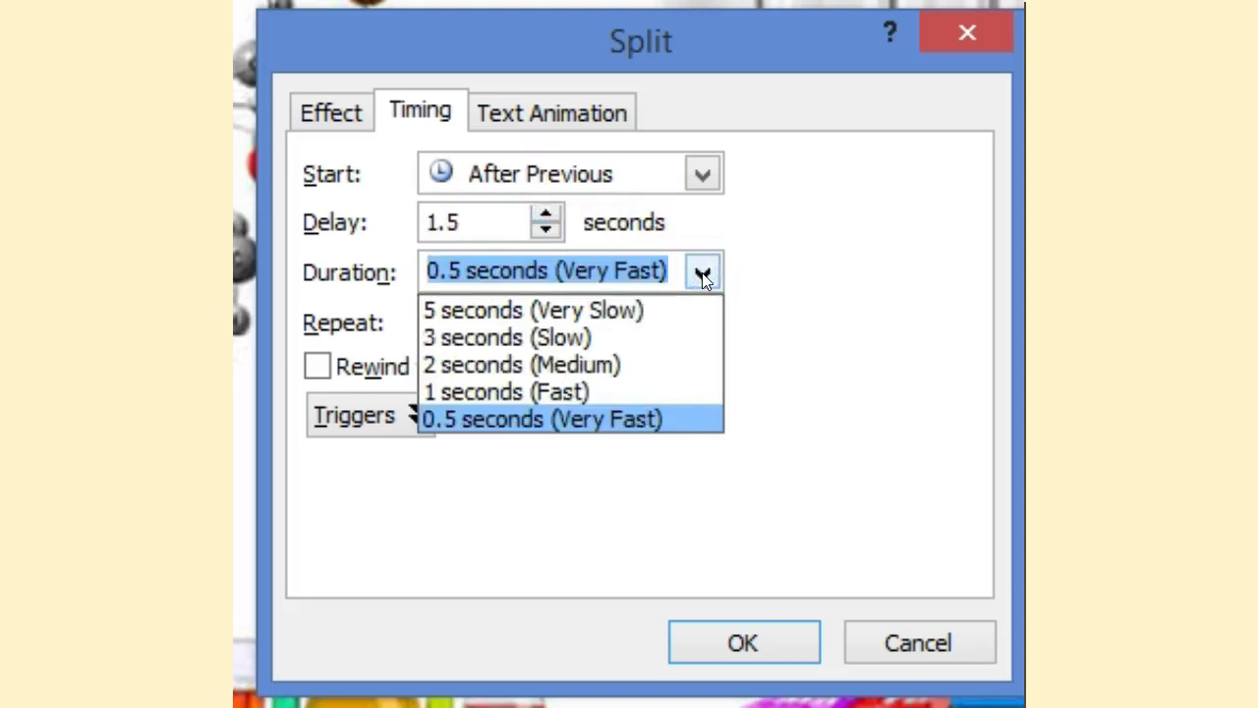
{"action": "left_click", "coordinate": [670, 362]}
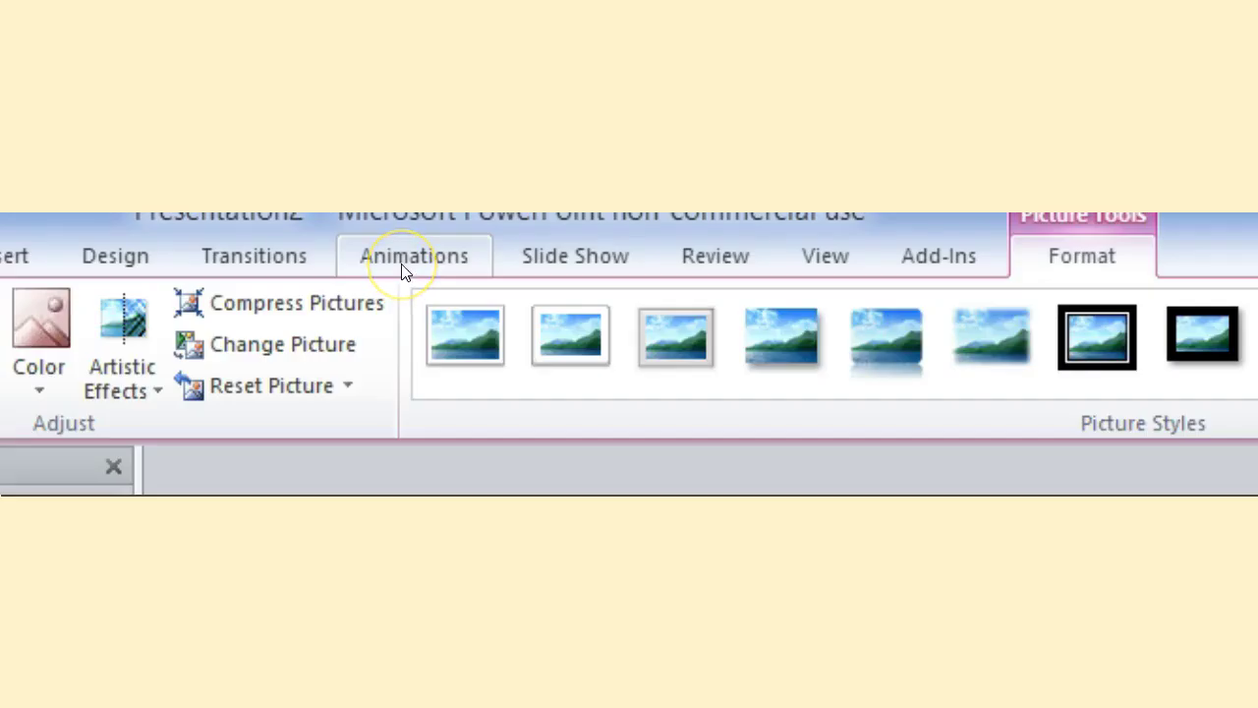
Add a Bounce entrance animation to the picture of the purple-haired woman and a Float In entrance to the pills picture
{"action": "left_click", "coordinate": [403, 264]}
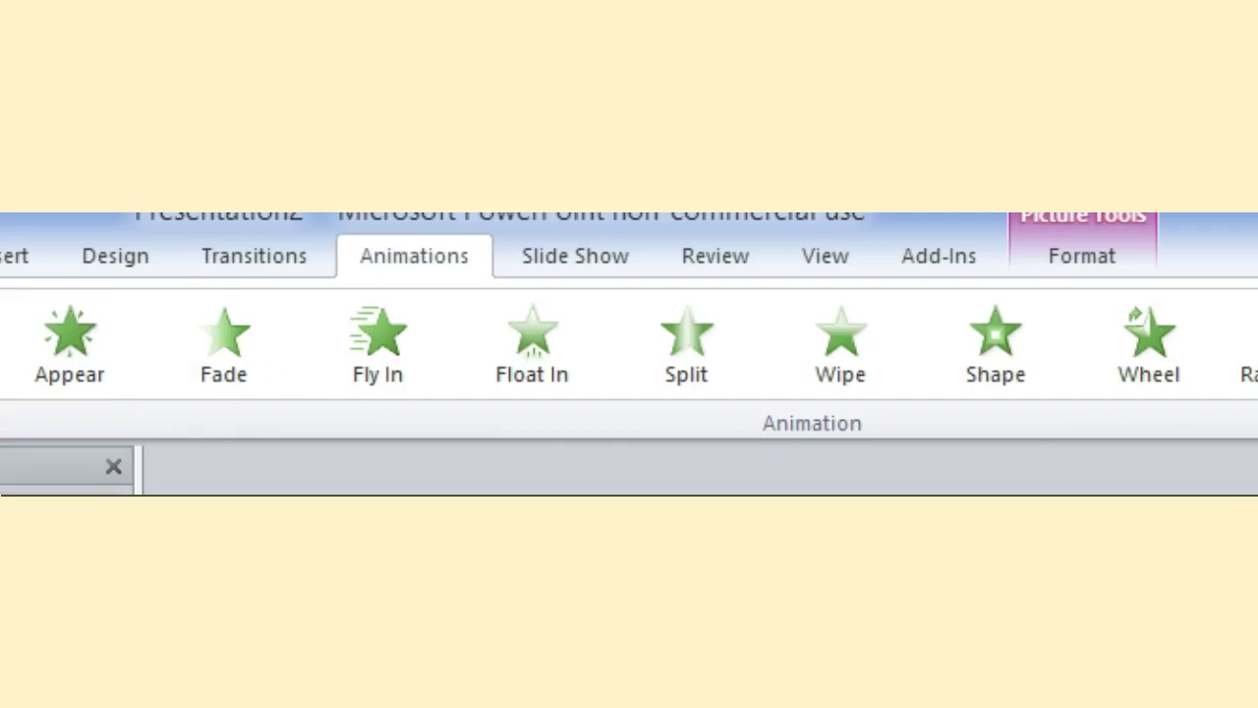
{"action": "left_click", "coordinate": [629, 367]}
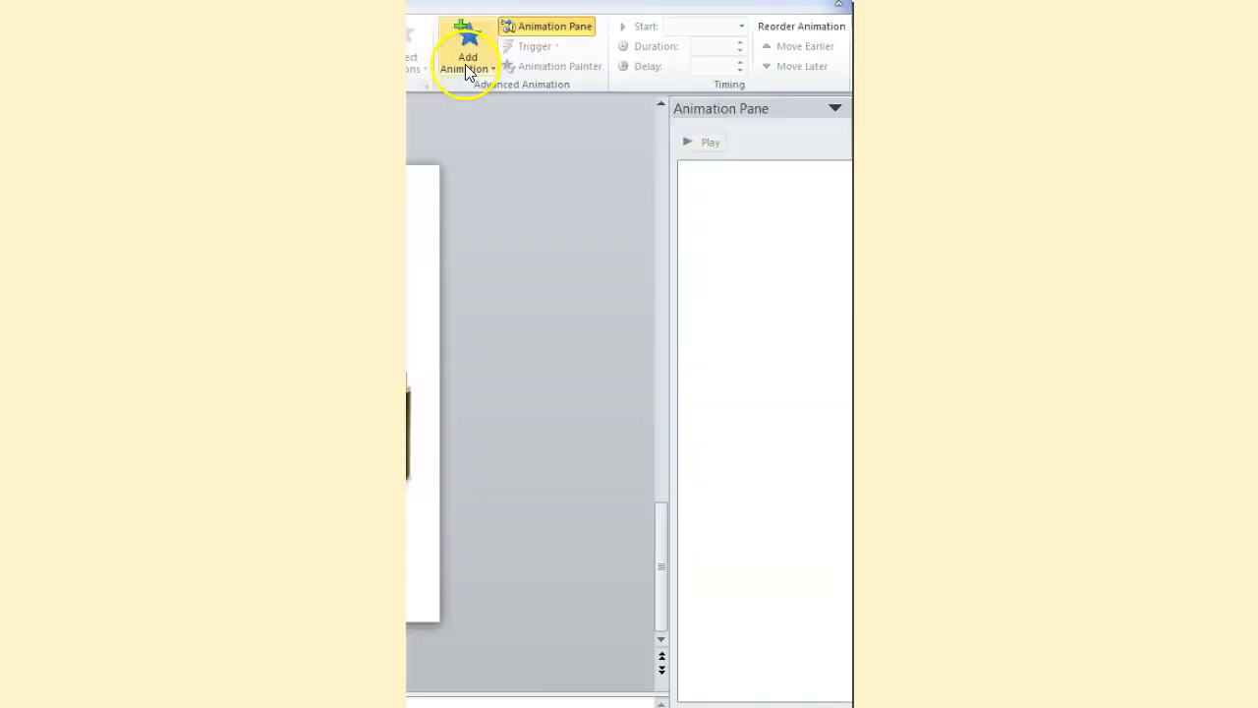
{"action": "left_click", "coordinate": [644, 362]}
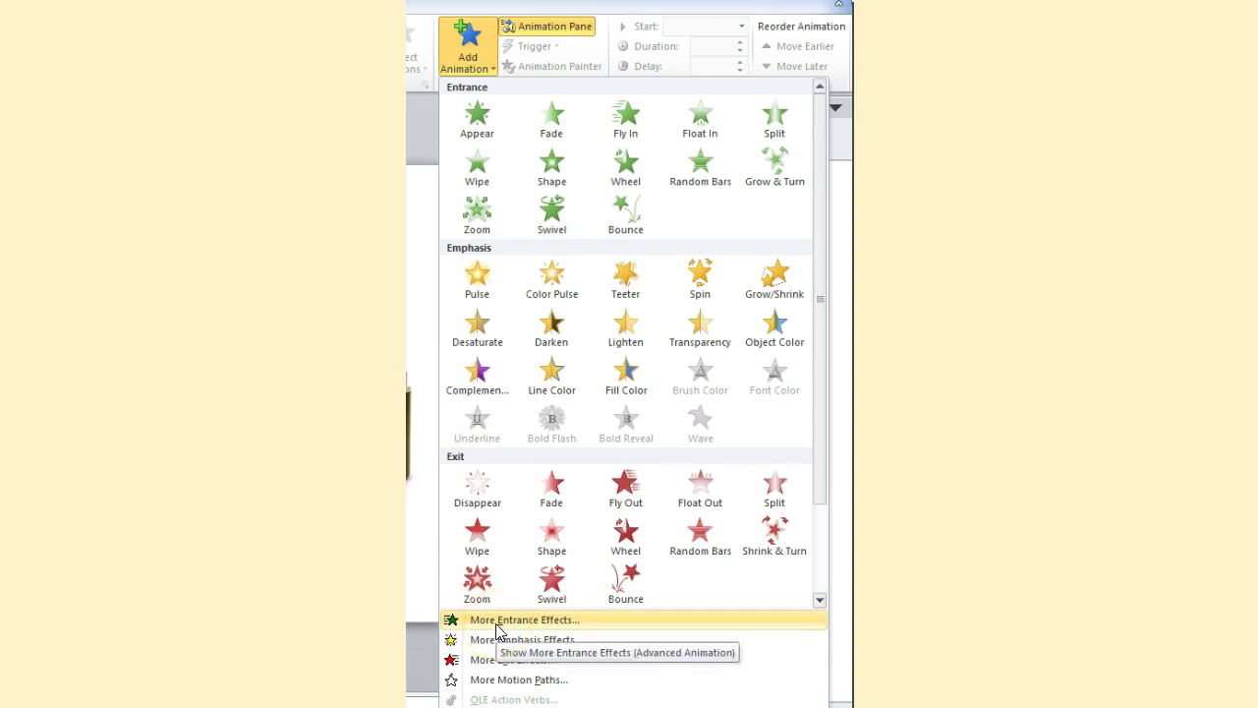
{"action": "left_click", "coordinate": [636, 235]}
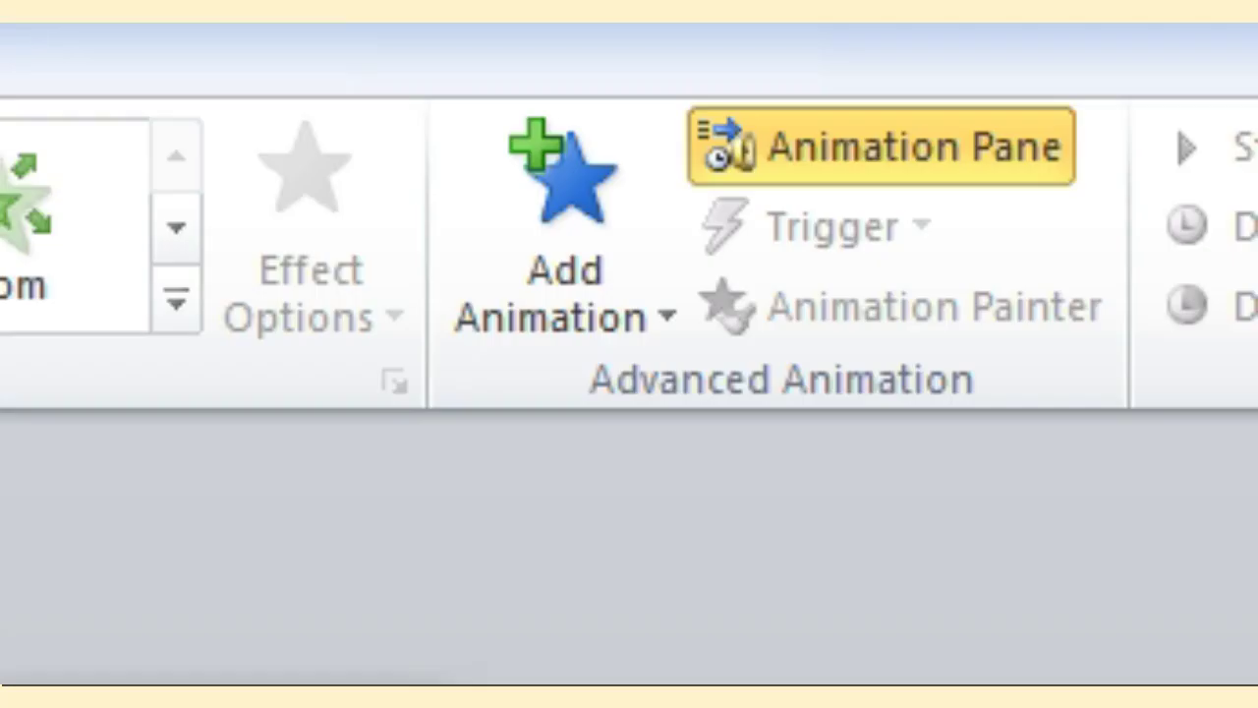
{"action": "left_click", "coordinate": [562, 305]}
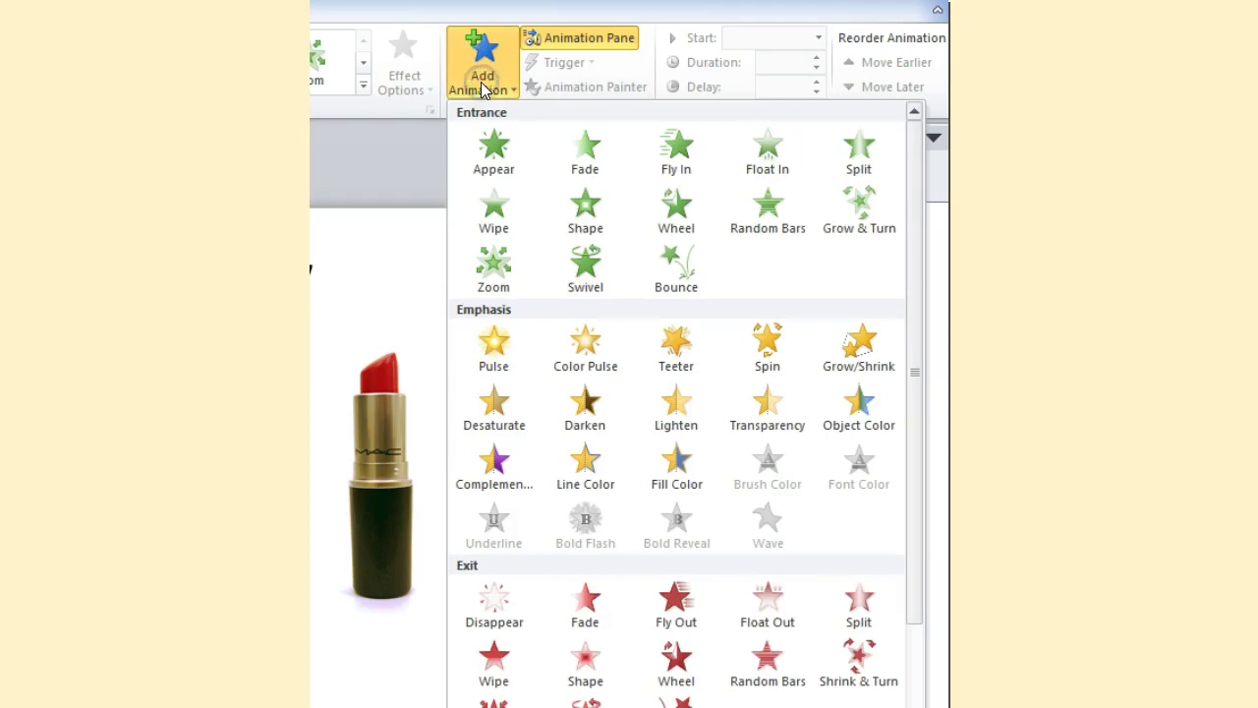
{"action": "left_click", "coordinate": [764, 156]}
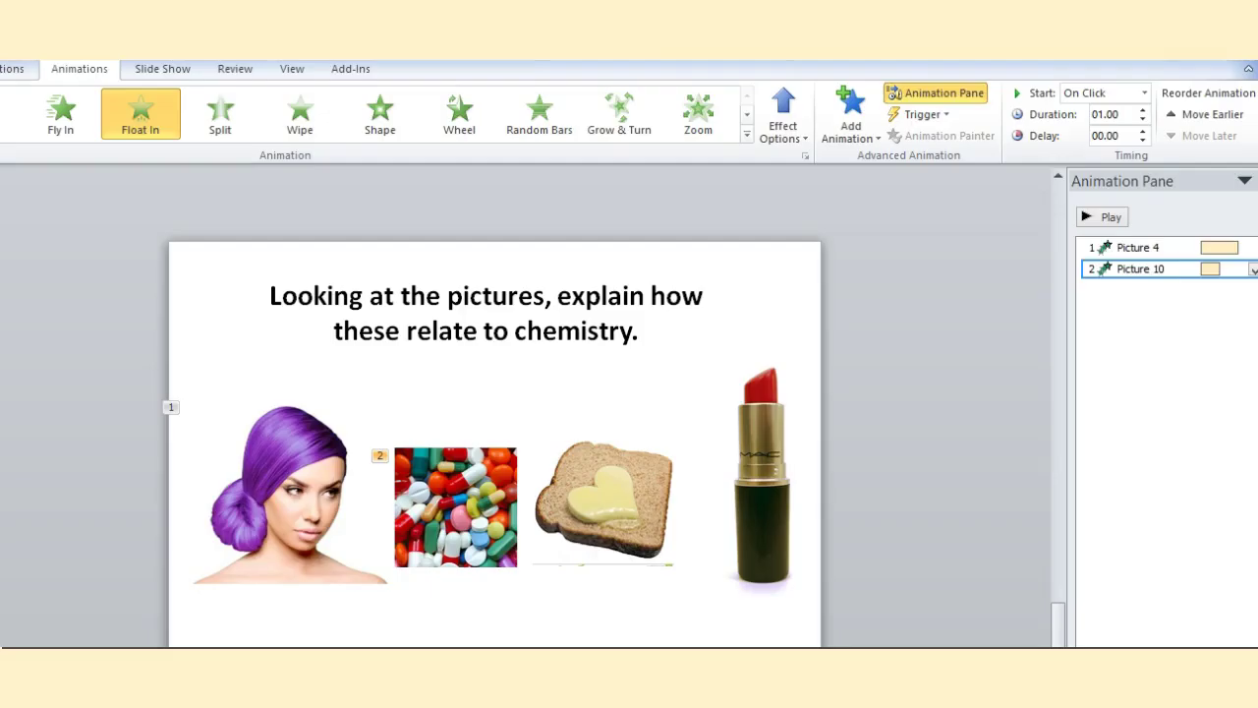
Add a Spiral In entrance effect to the picture of the buttered bread slice
{"action": "left_click", "coordinate": [614, 526]}
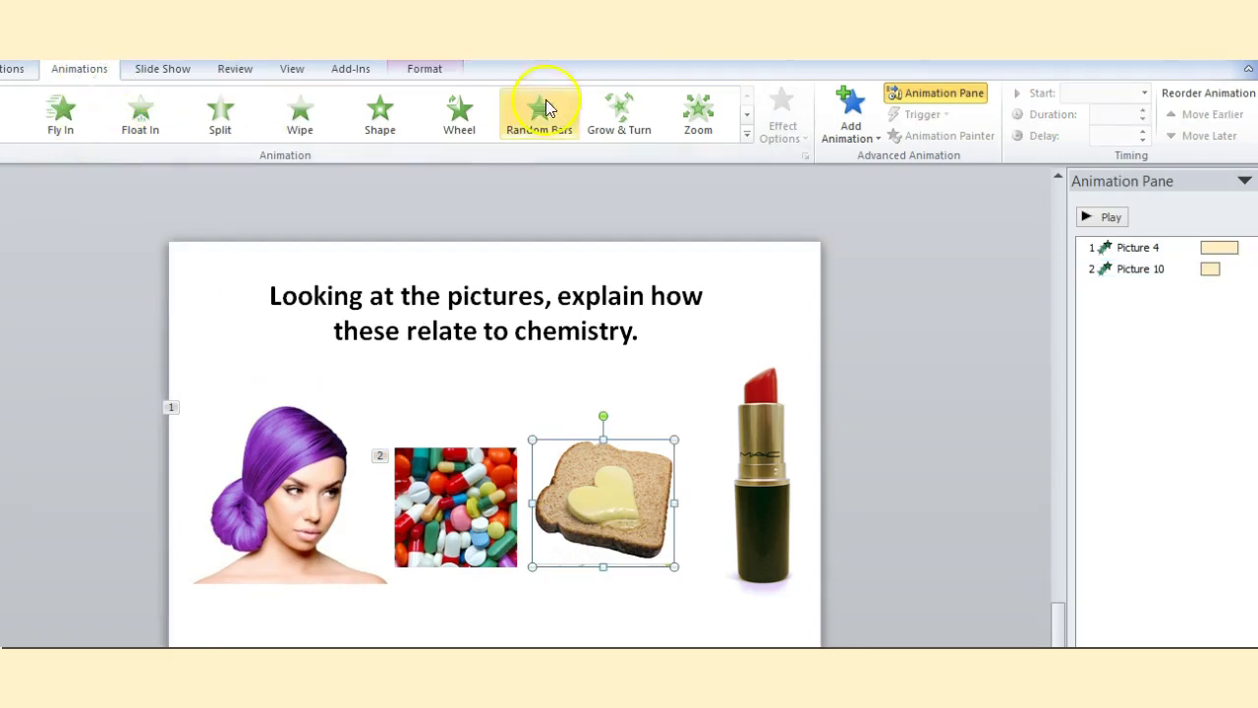
{"action": "left_click", "coordinate": [851, 138]}
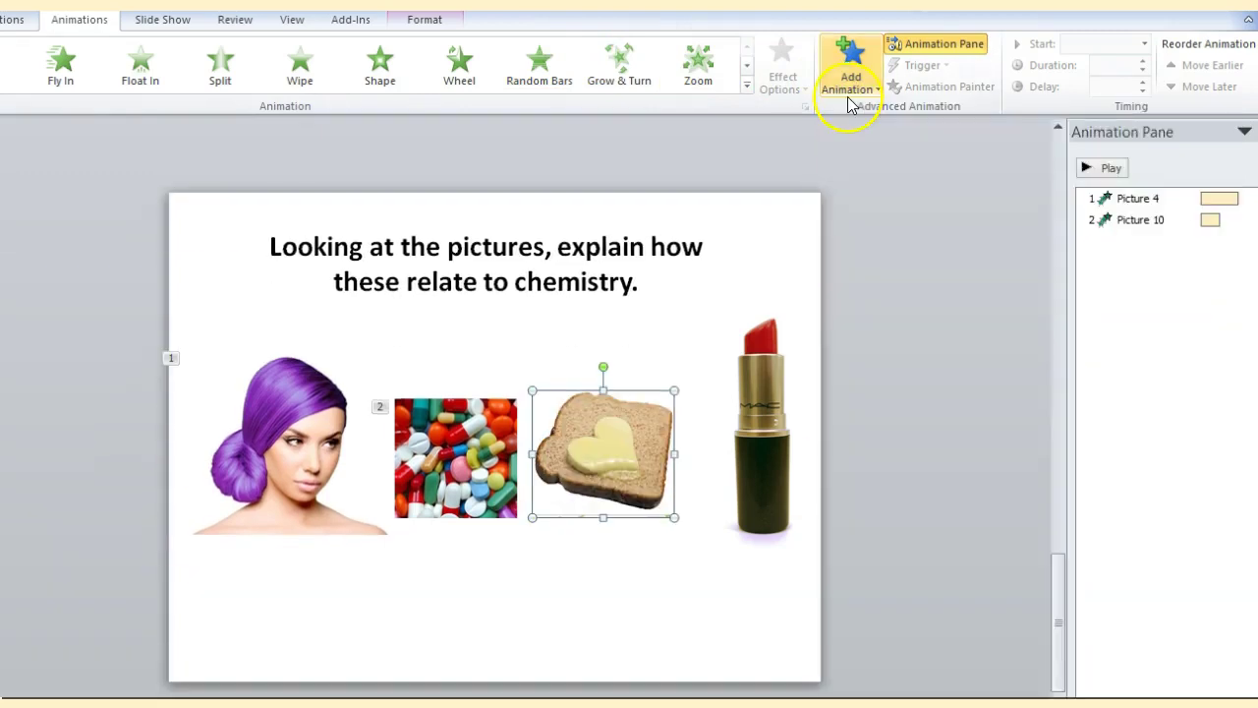
{"action": "left_click", "coordinate": [851, 123]}
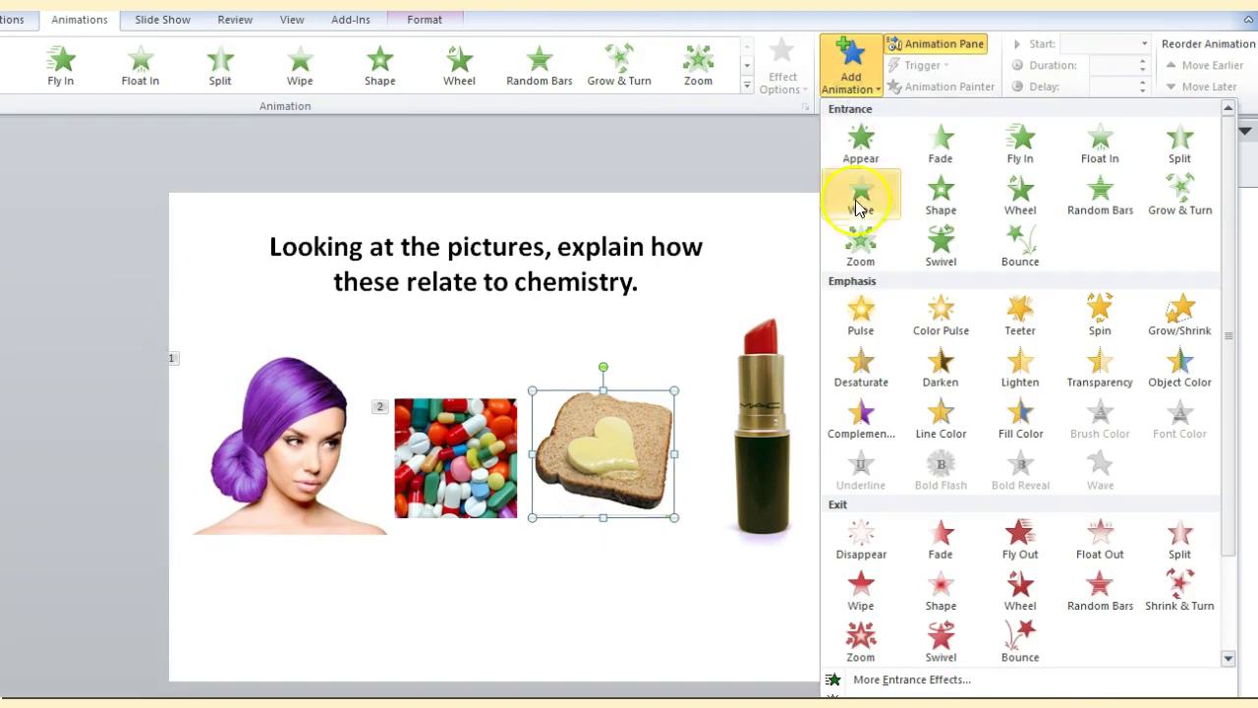
{"action": "left_click", "coordinate": [875, 680]}
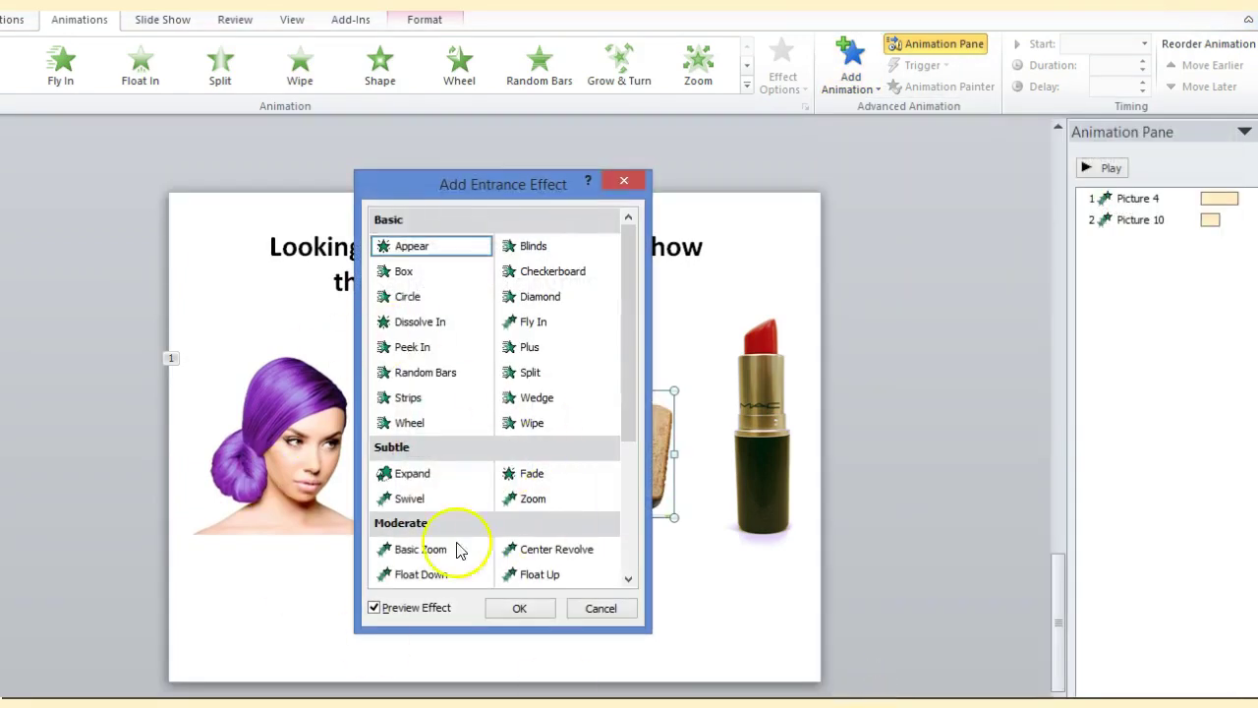
{"action": "left_click_drag", "start_coordinate": [627, 377], "coordinate": [622, 492]}
{"action": "left_click", "coordinate": [531, 576]}
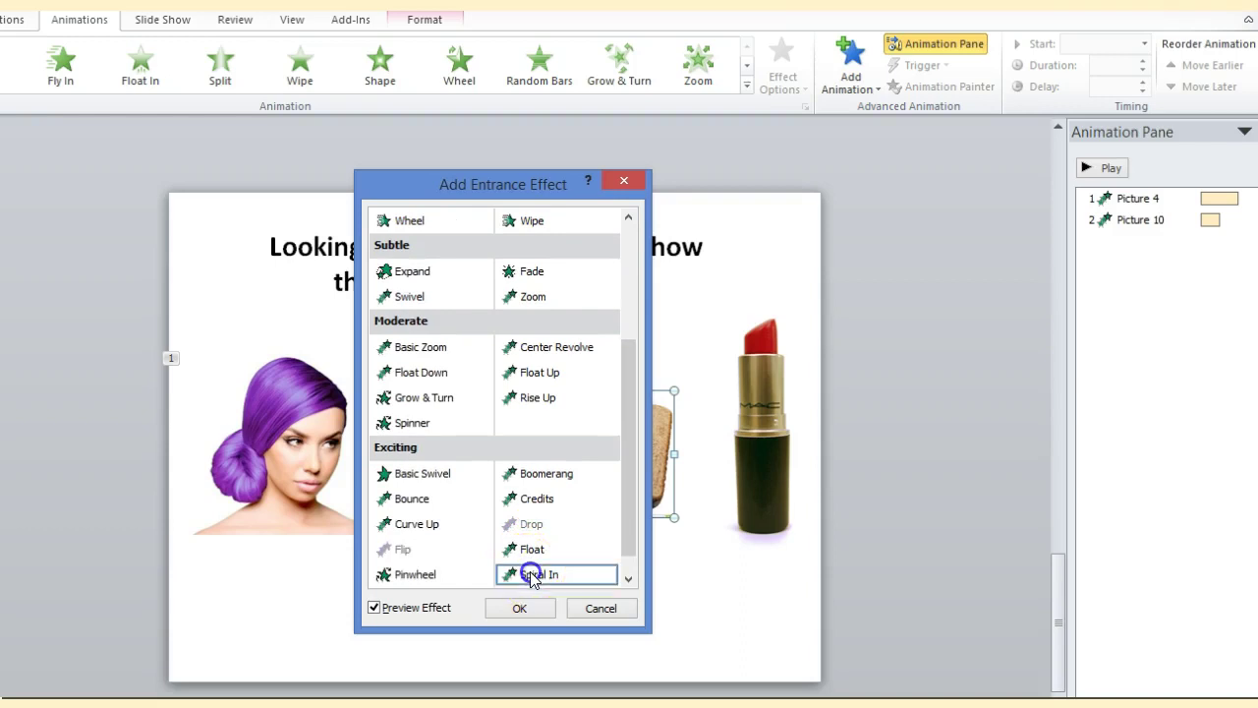
{"action": "left_click", "coordinate": [517, 608]}
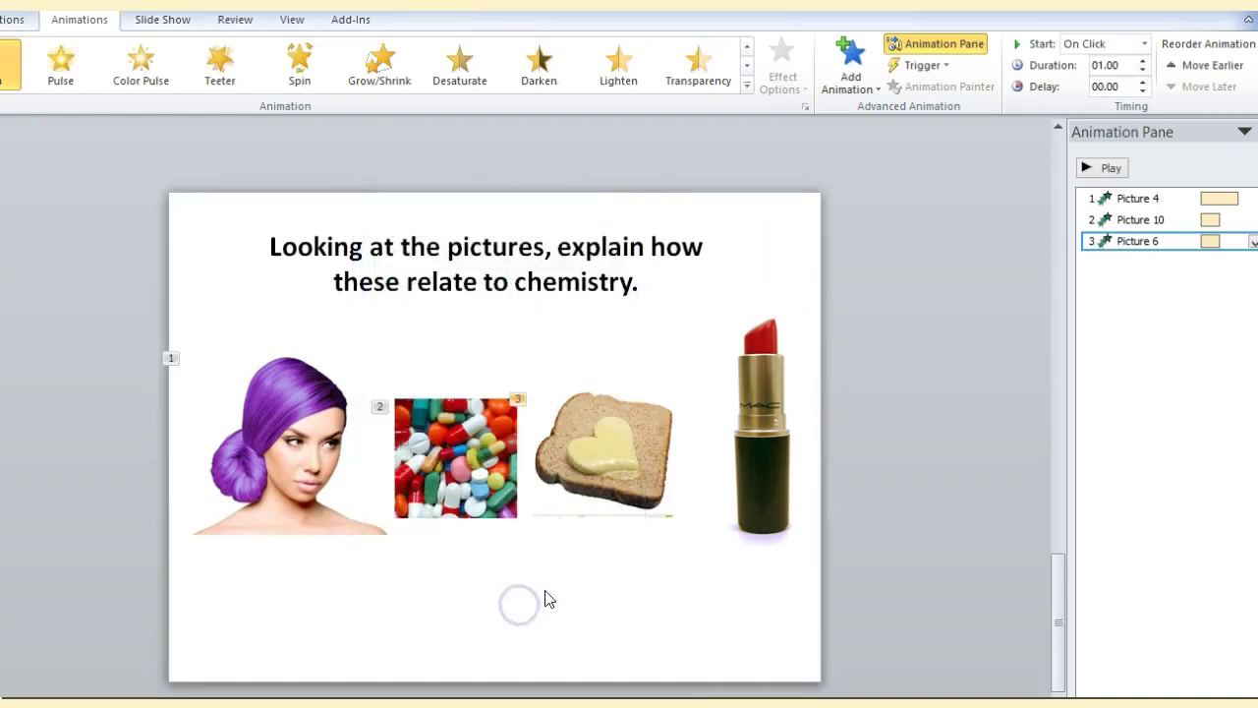
Add a Center Revolve entrance effect to the lipstick picture
{"action": "left_click", "coordinate": [764, 499]}
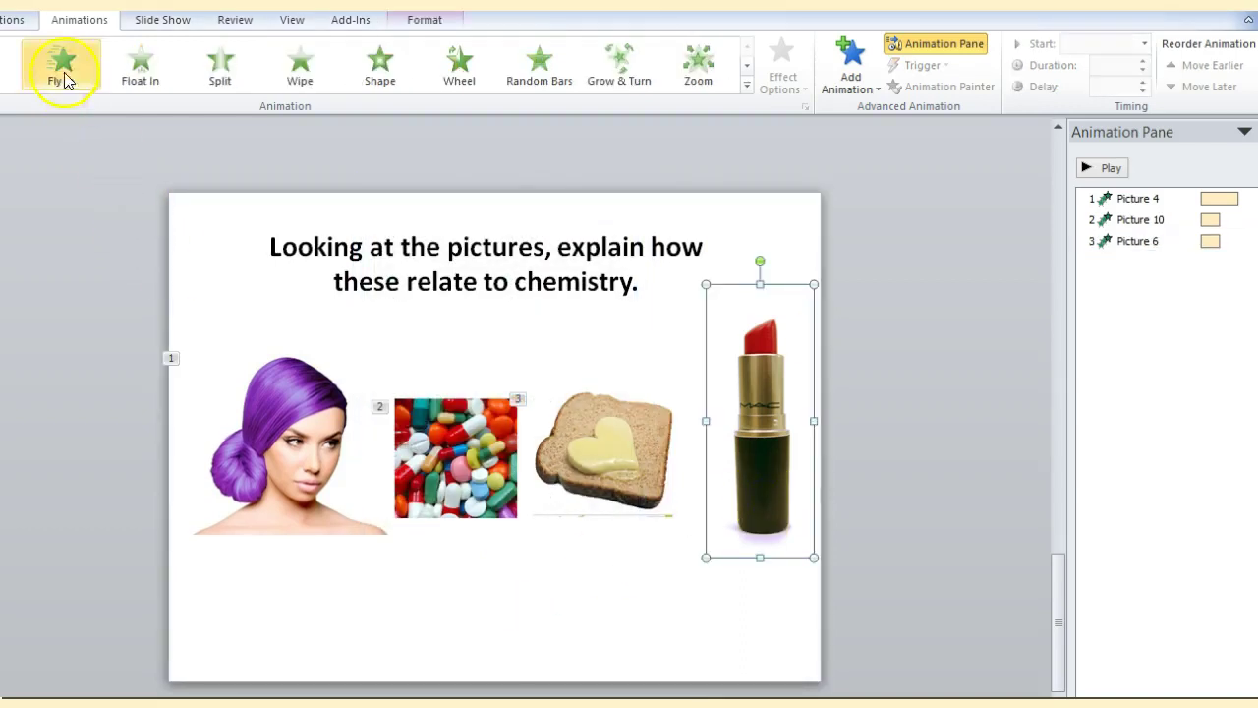
{"action": "left_click", "coordinate": [828, 70]}
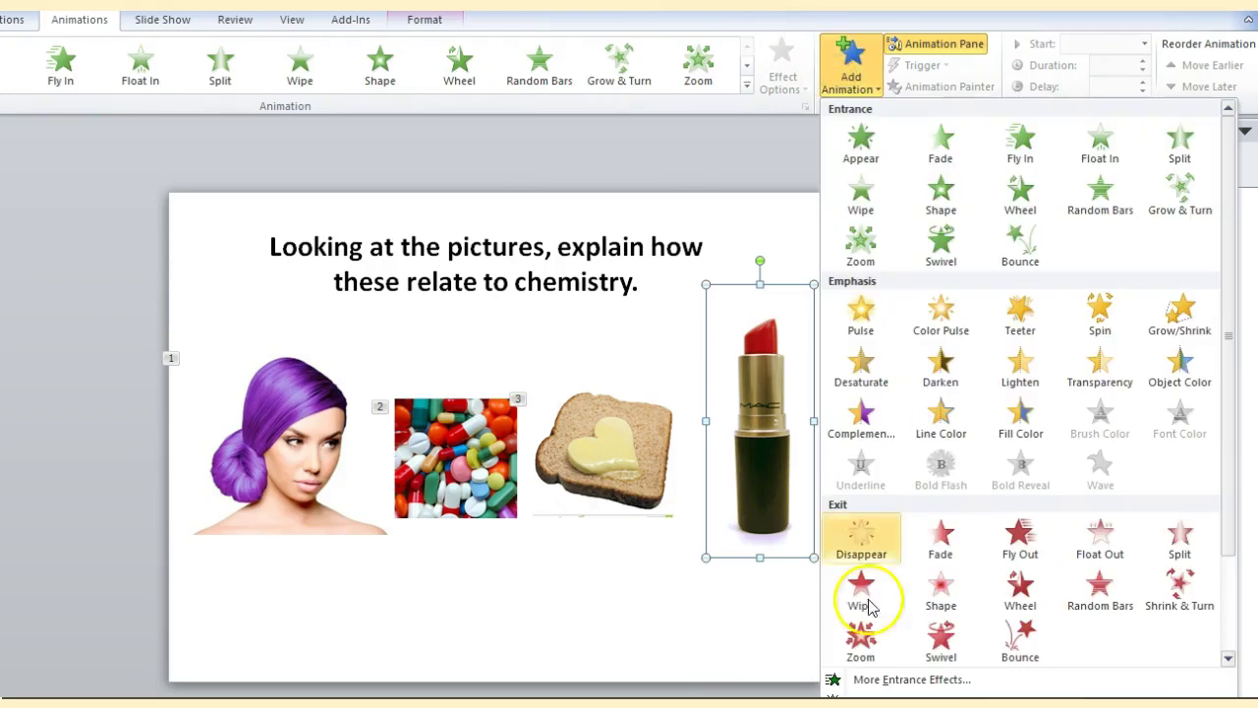
{"action": "left_click", "coordinate": [867, 688]}
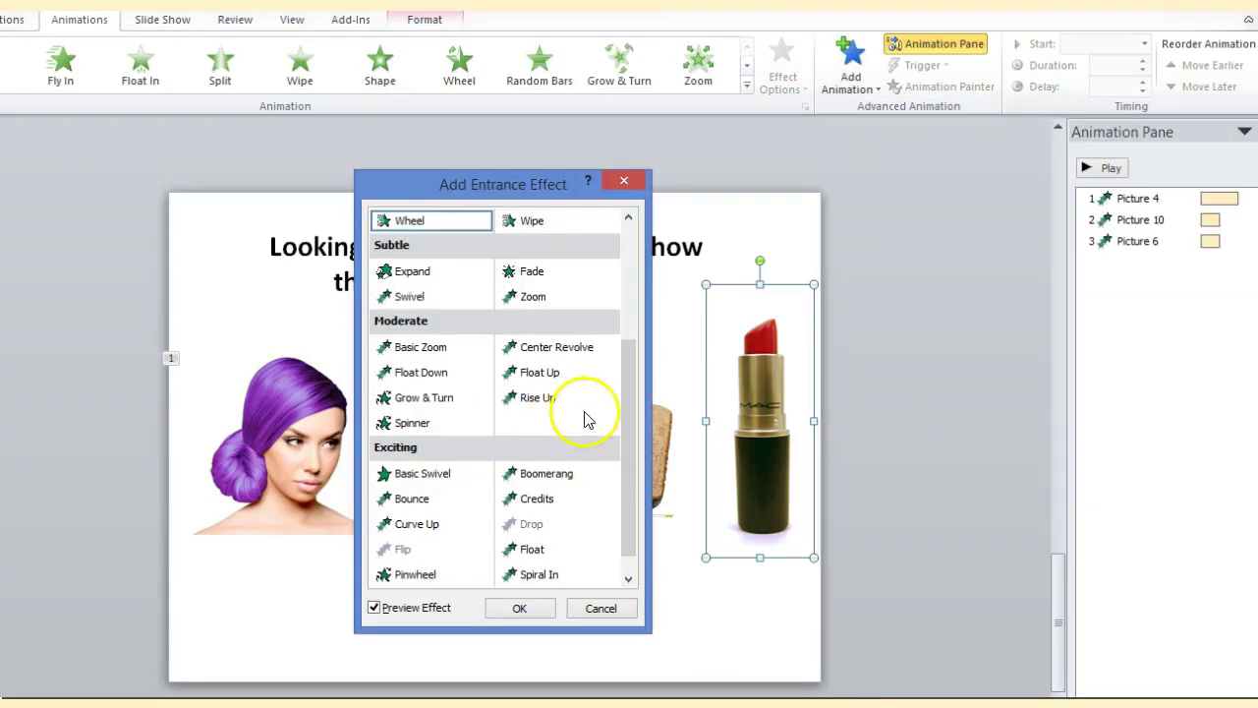
{"action": "left_click", "coordinate": [558, 351]}
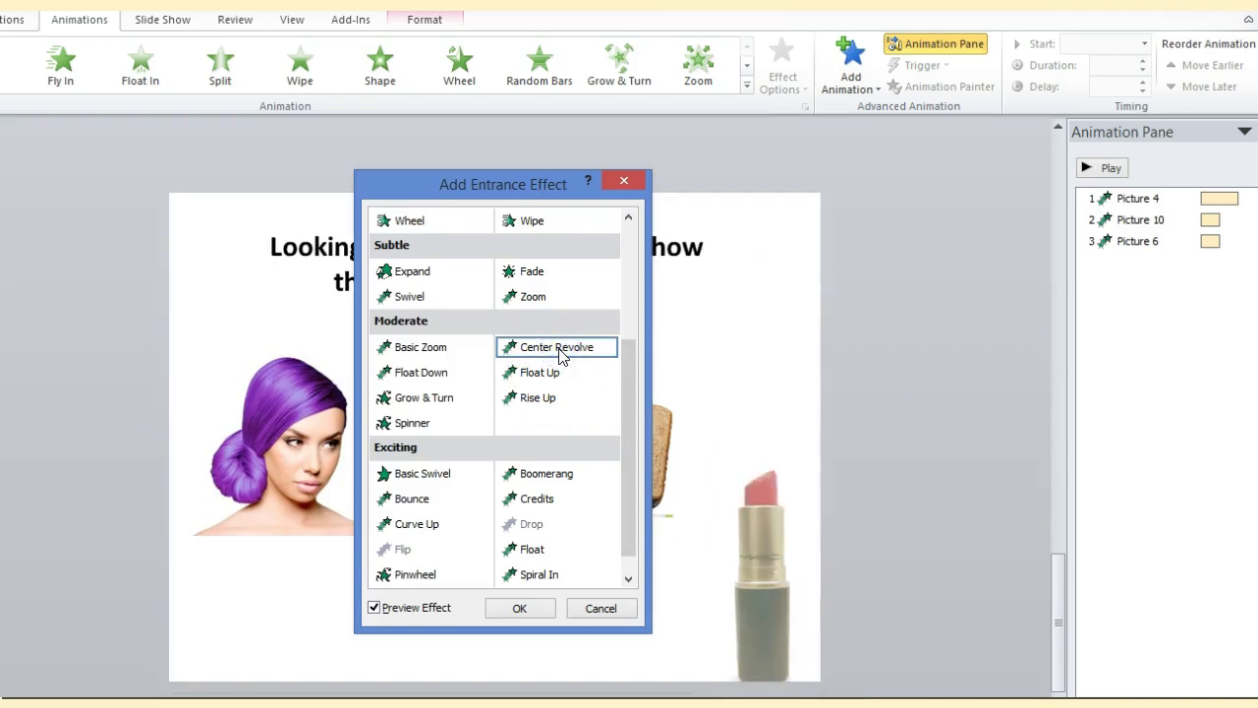
{"action": "left_click", "coordinate": [518, 608]}
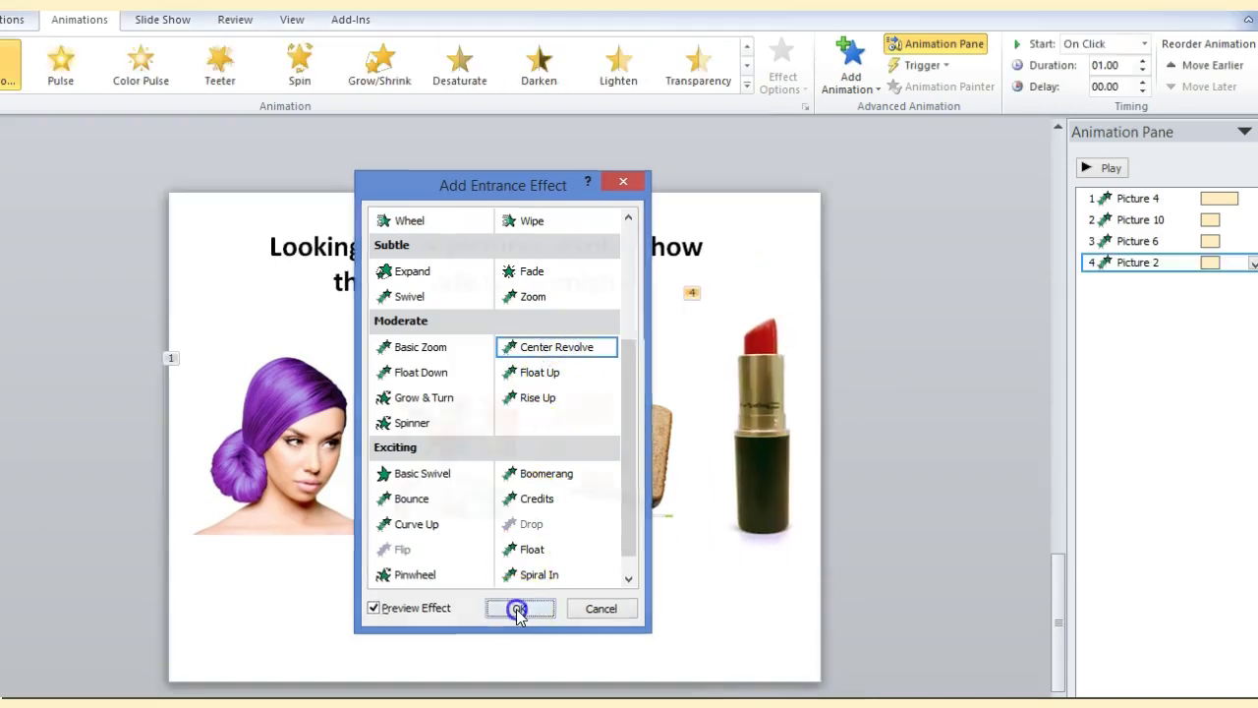
Set the woman picture's Bounce animation to start After Previous with a 1-second delay
{"action": "left_click", "coordinate": [317, 629]}
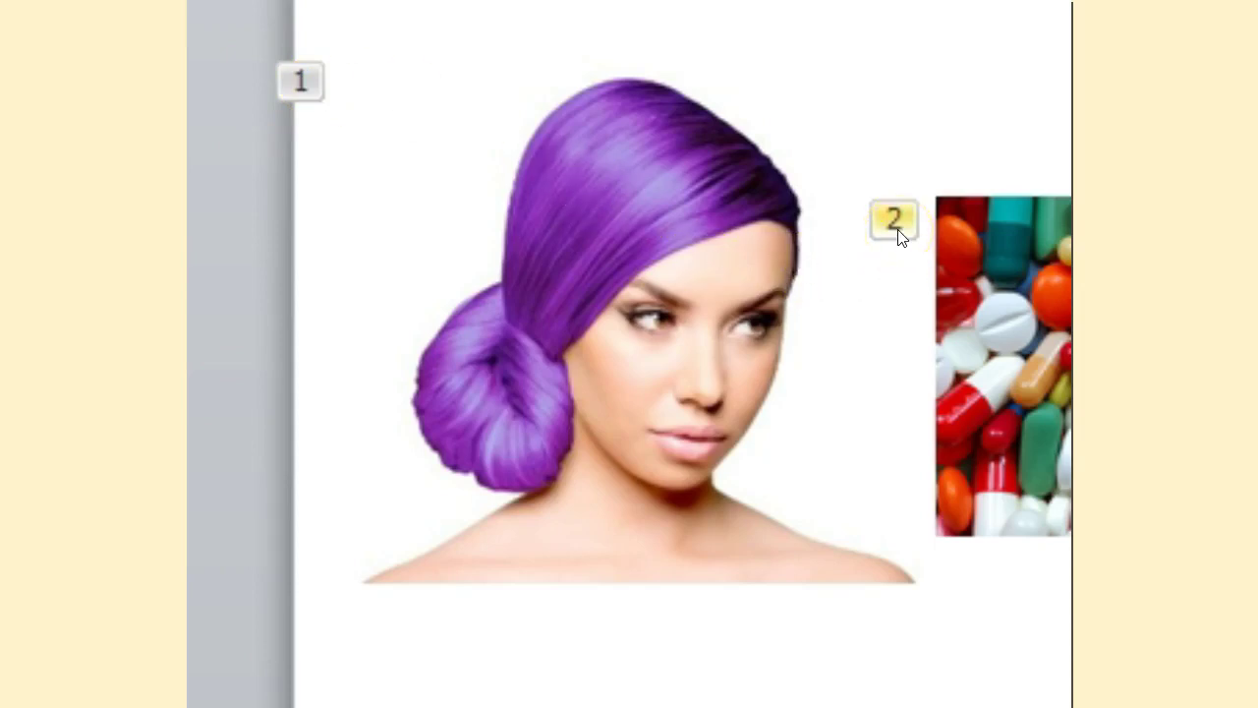
{"action": "left_click", "coordinate": [478, 618]}
{"action": "left_click", "coordinate": [834, 124]}
{"action": "left_click", "coordinate": [856, 100]}
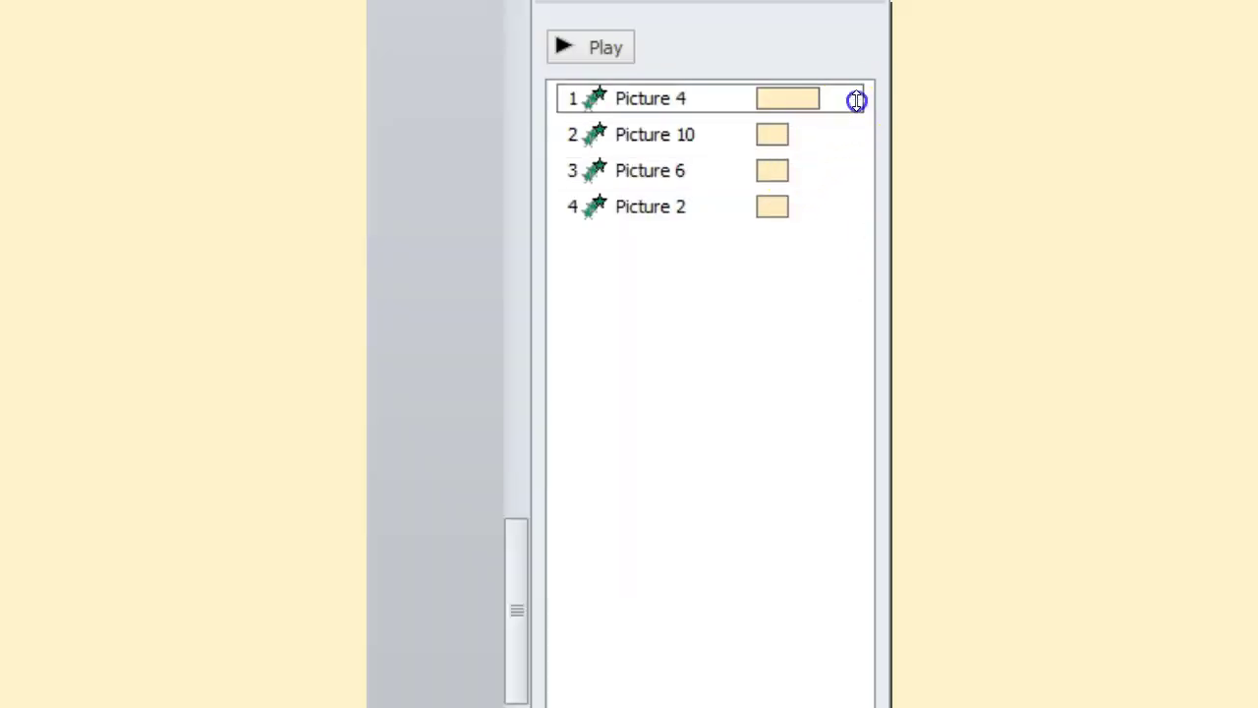
{"action": "left_click", "coordinate": [853, 100]}
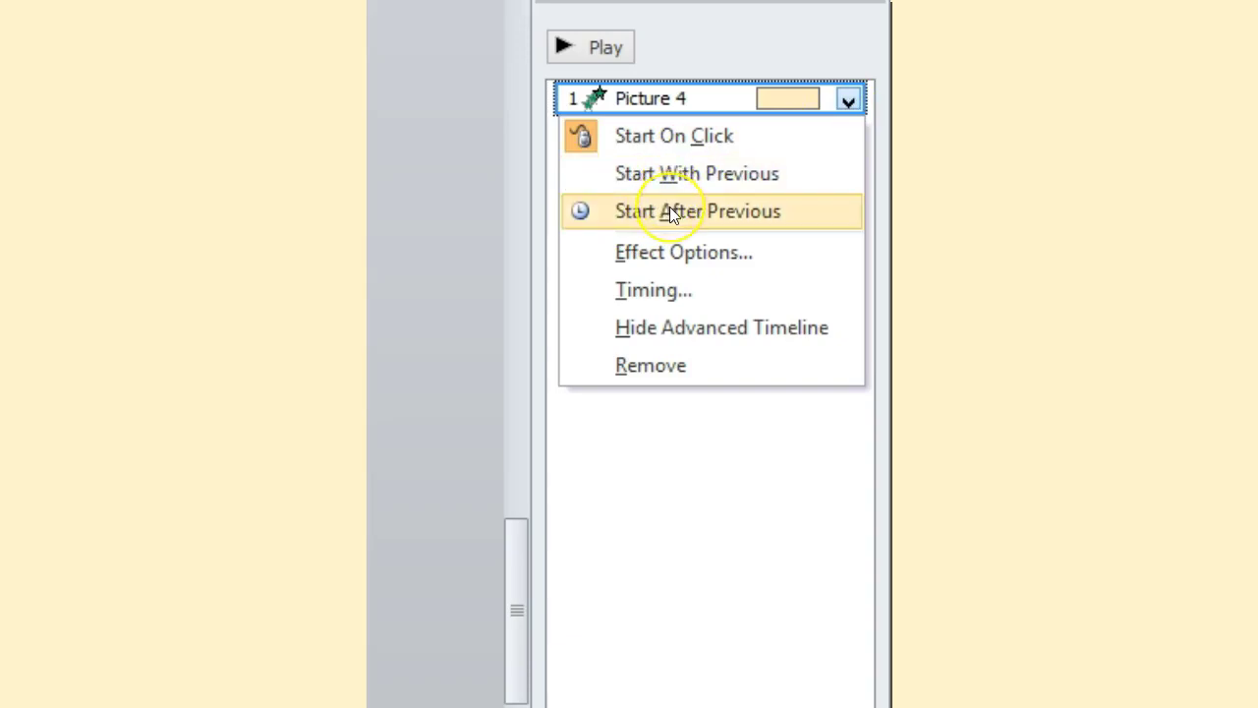
{"action": "left_click", "coordinate": [651, 290]}
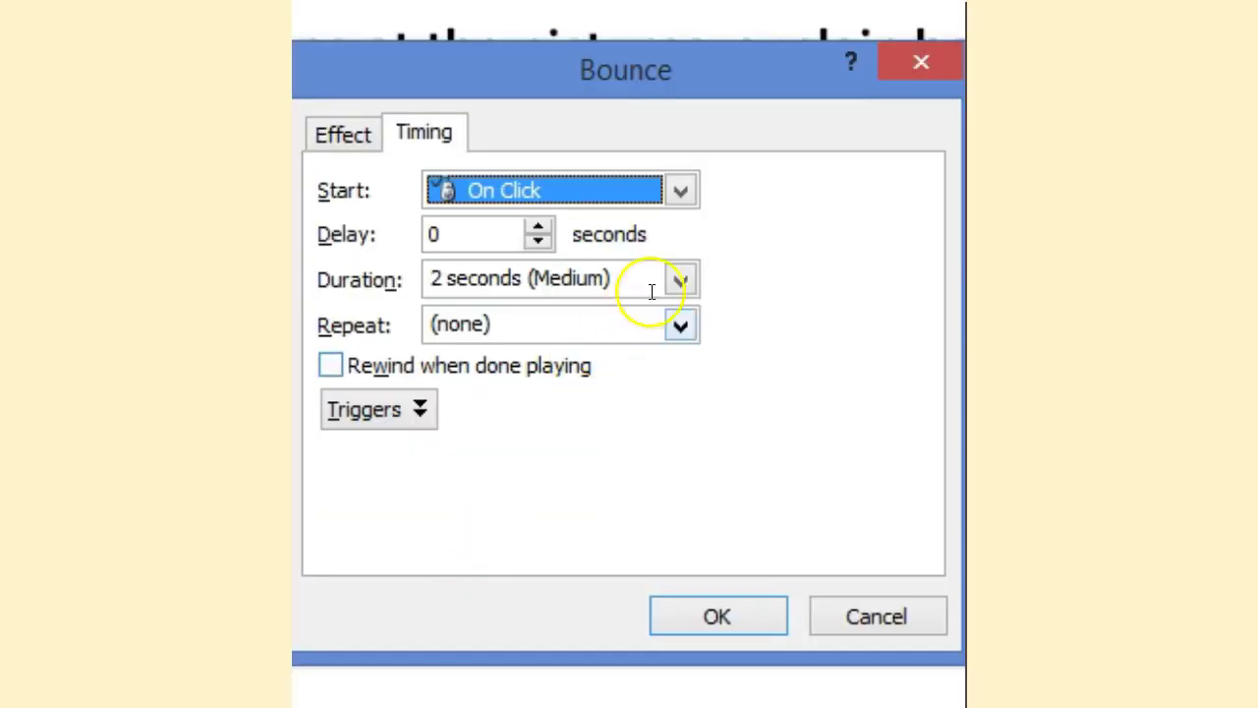
{"action": "left_click", "coordinate": [680, 191]}
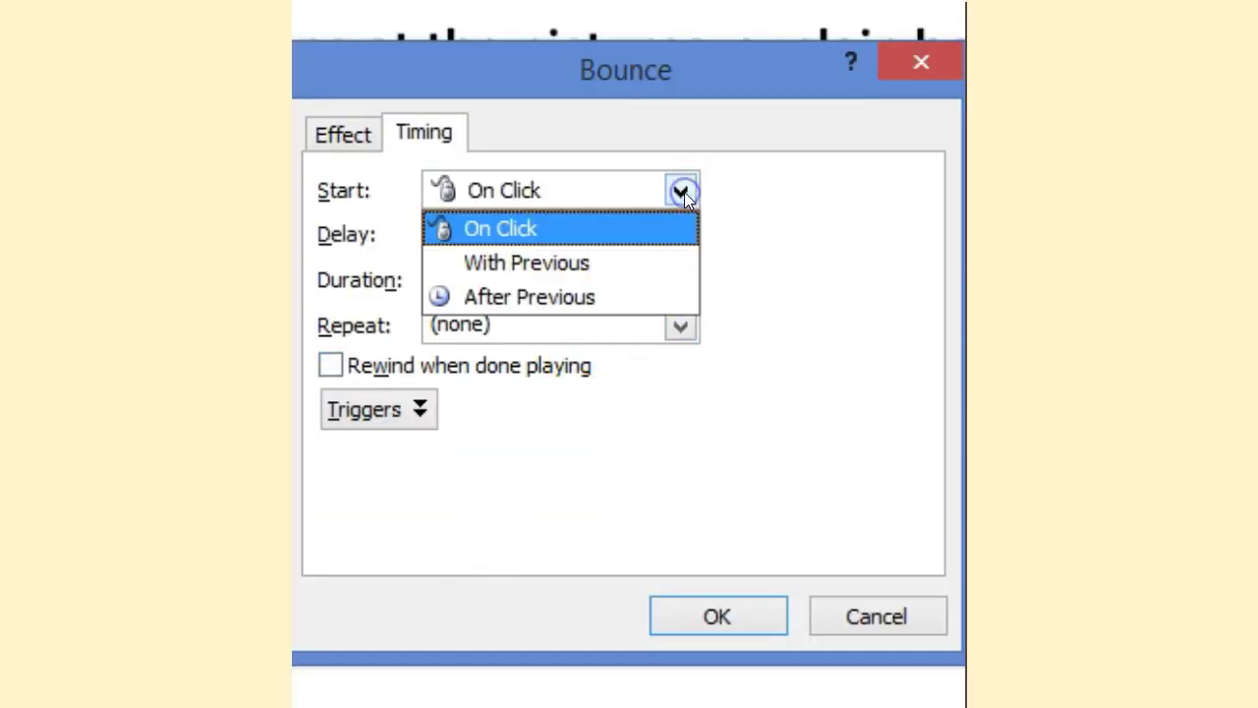
{"action": "left_click", "coordinate": [646, 307]}
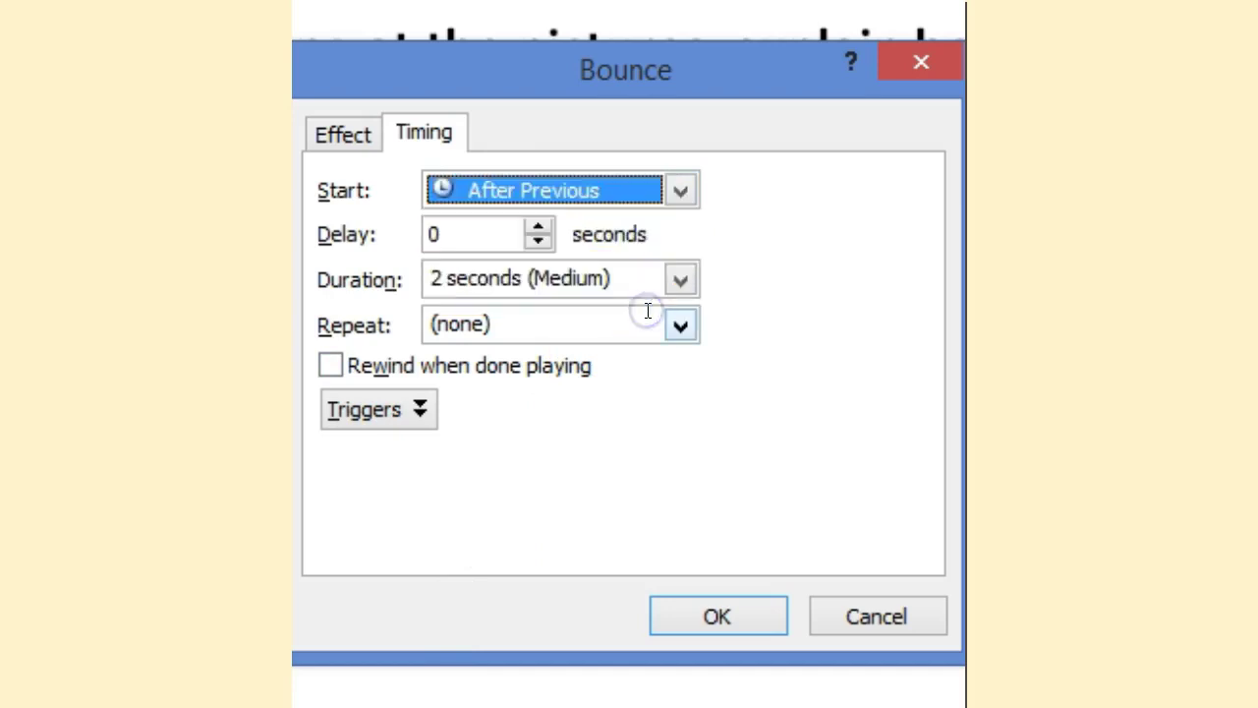
{"action": "left_click", "coordinate": [540, 241]}
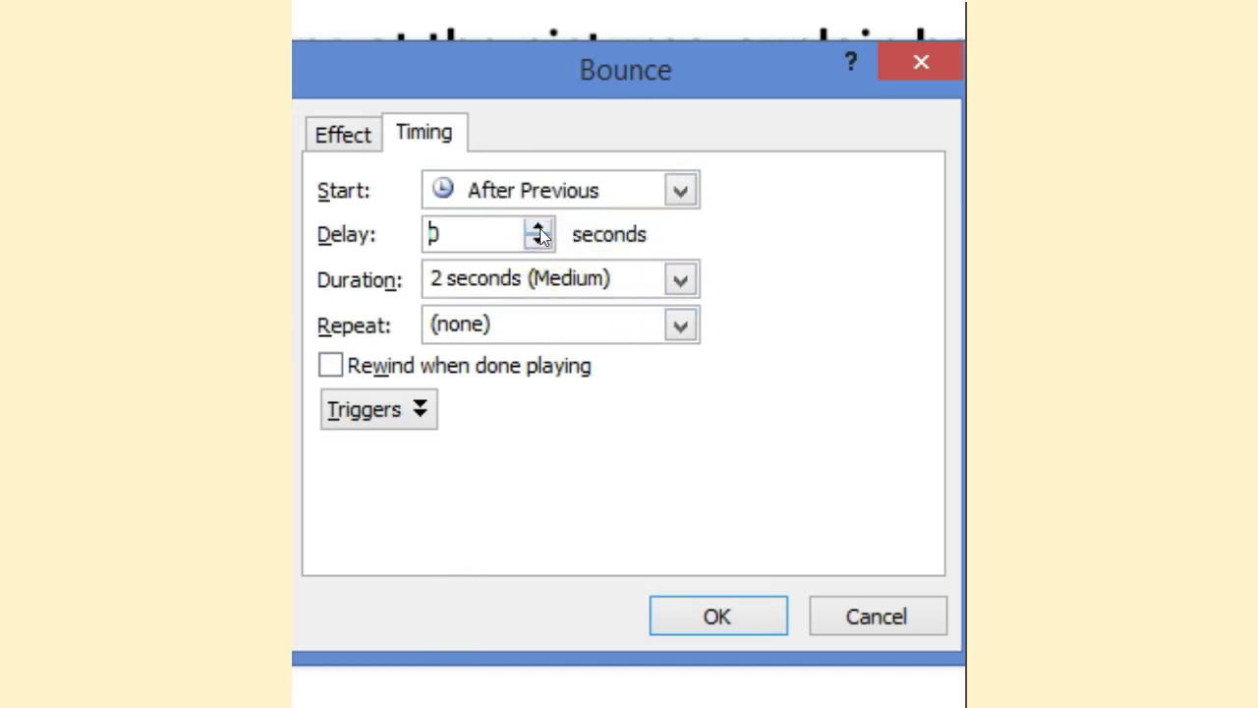
{"action": "left_click", "coordinate": [539, 229]}
{"action": "left_click", "coordinate": [539, 229]}
{"action": "left_click", "coordinate": [689, 612]}
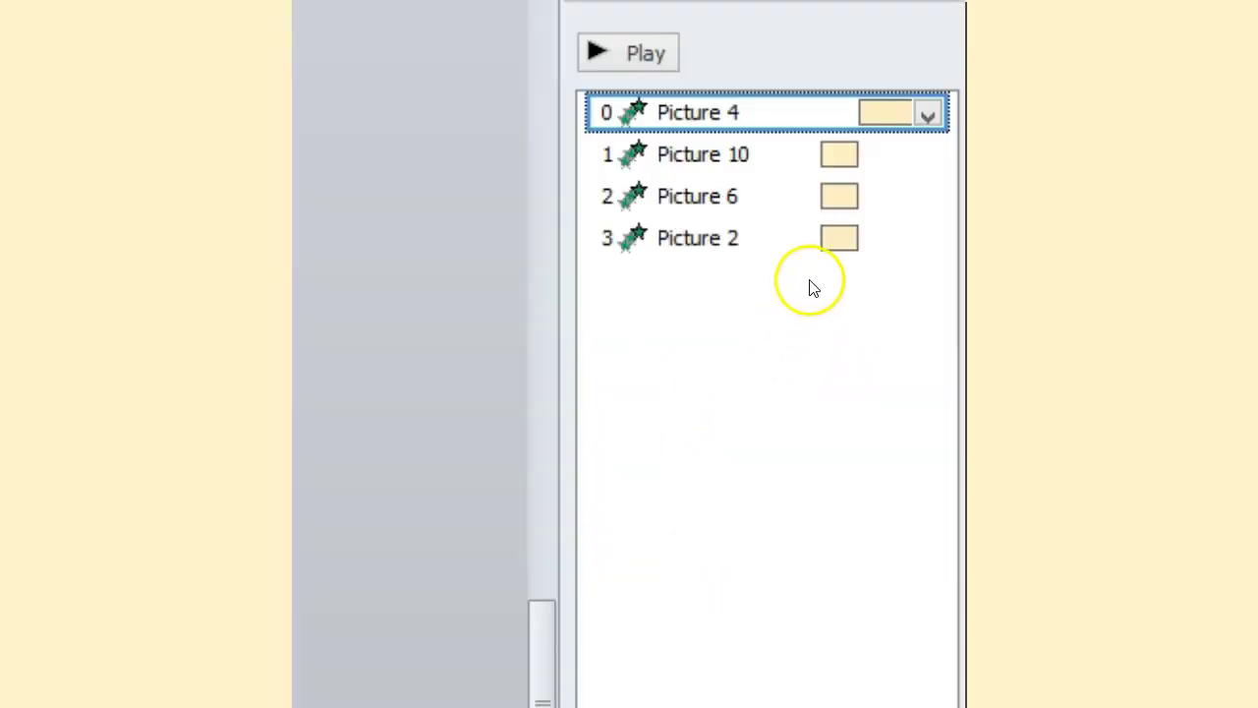
Set the pills picture's Float Up animation to start After Previous with a 1.5-second delay
{"action": "left_click", "coordinate": [924, 157]}
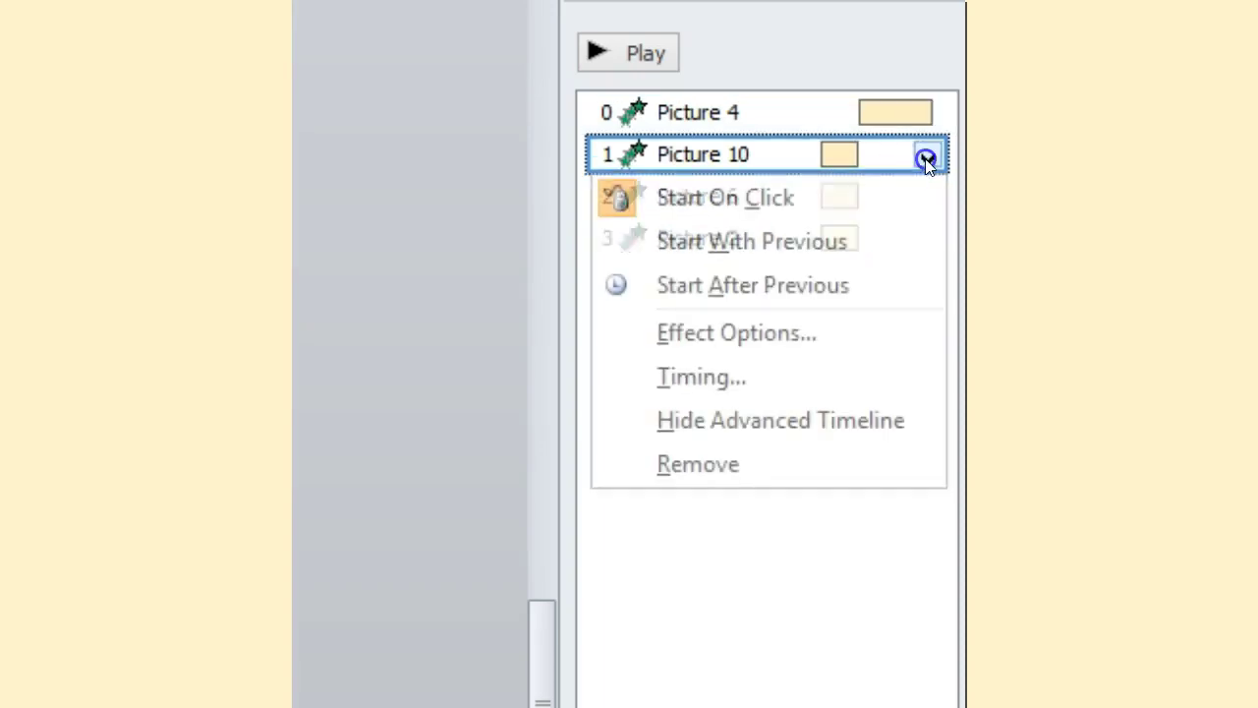
{"action": "left_click", "coordinate": [857, 379]}
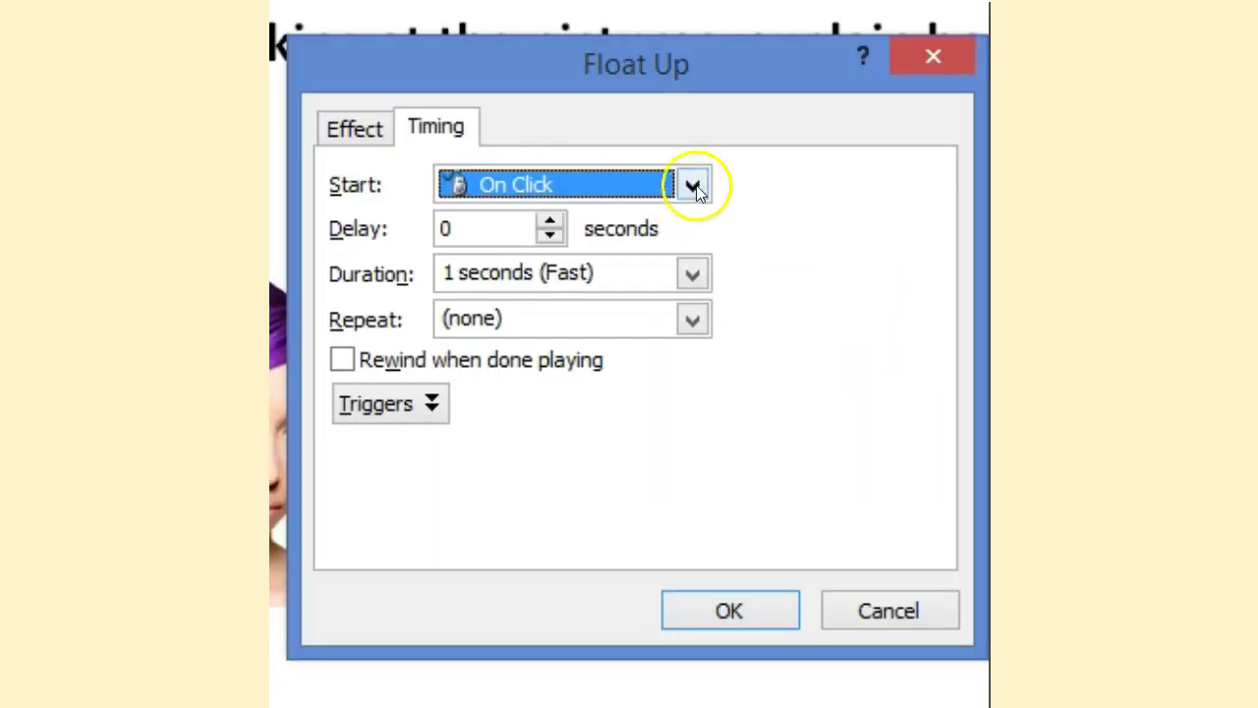
{"action": "left_click", "coordinate": [693, 185]}
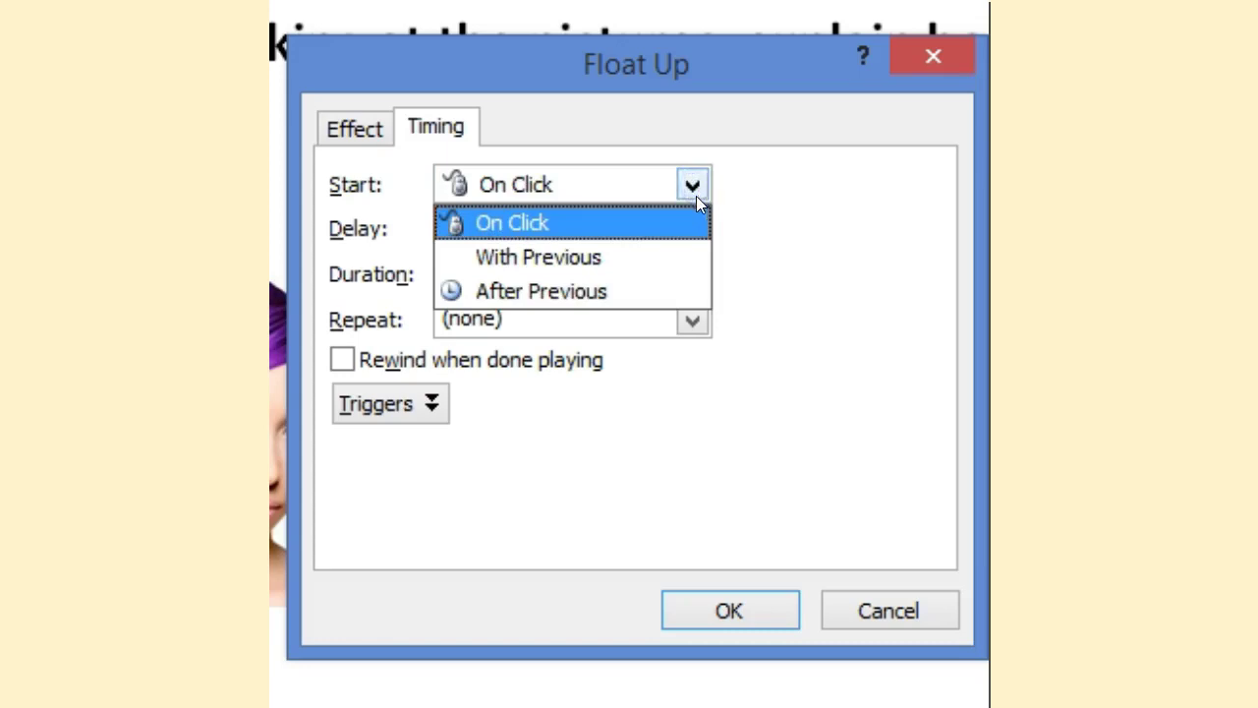
{"action": "left_click", "coordinate": [674, 287]}
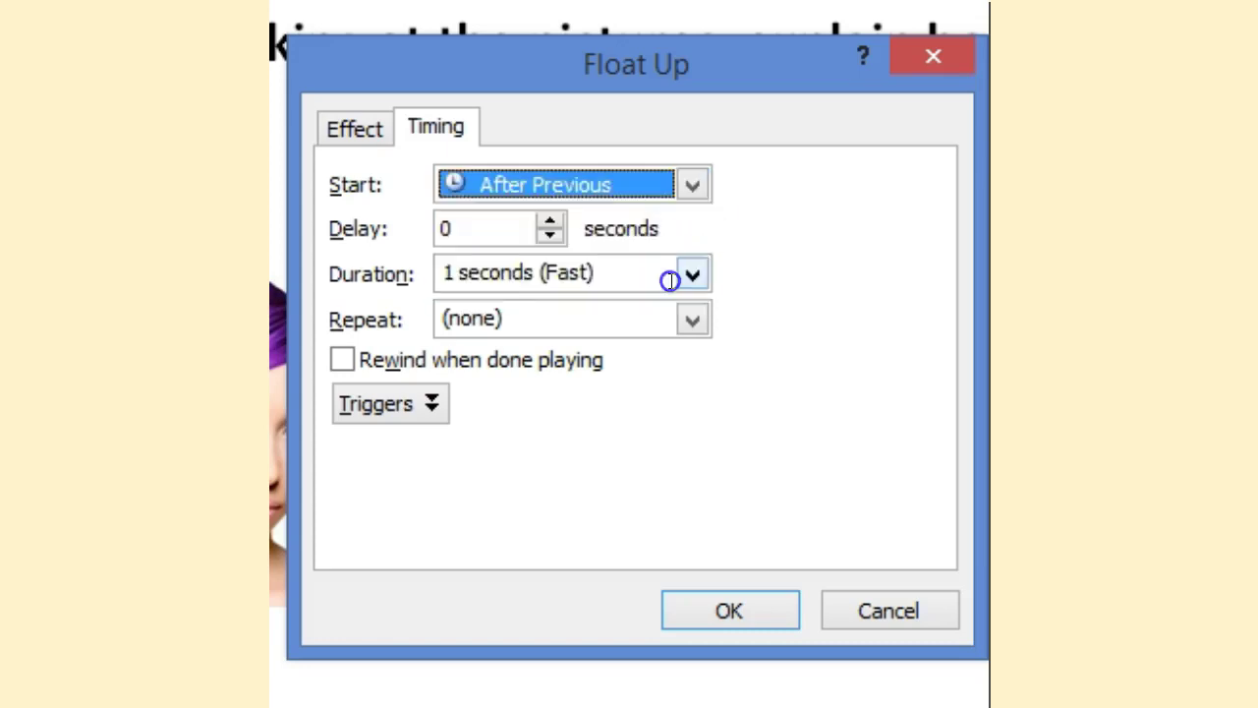
{"action": "left_click", "coordinate": [554, 223]}
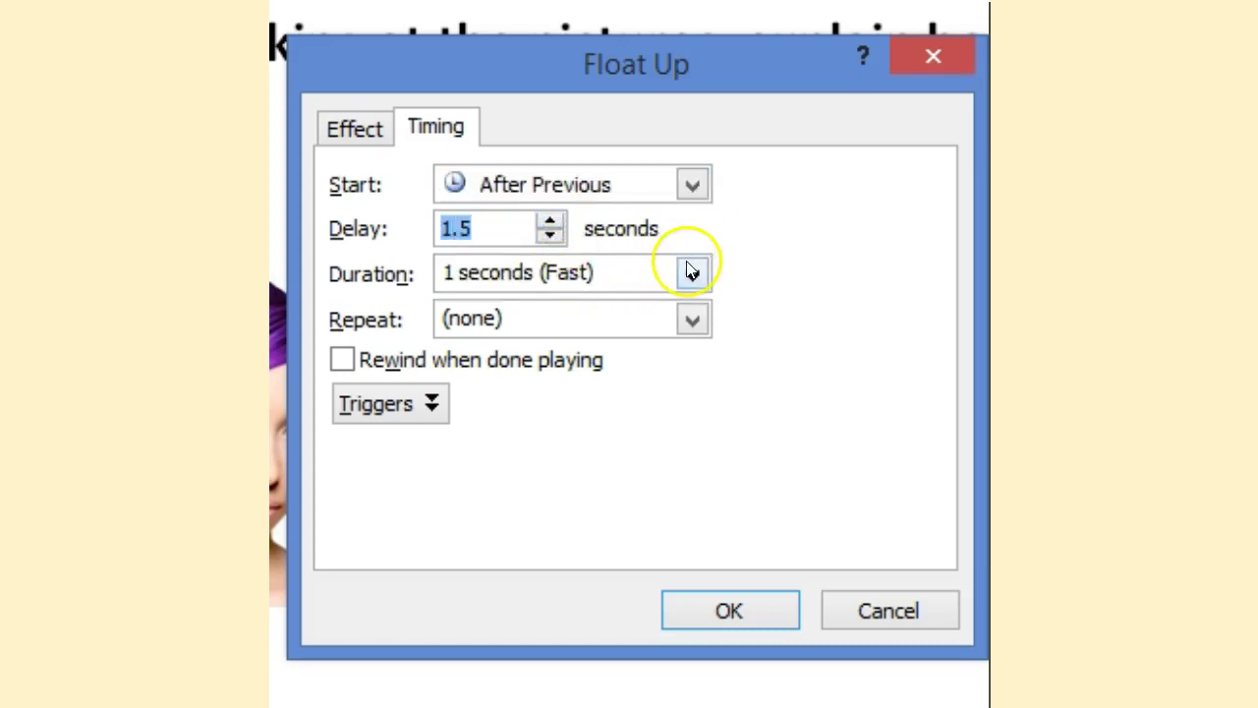
{"action": "left_click", "coordinate": [708, 600]}
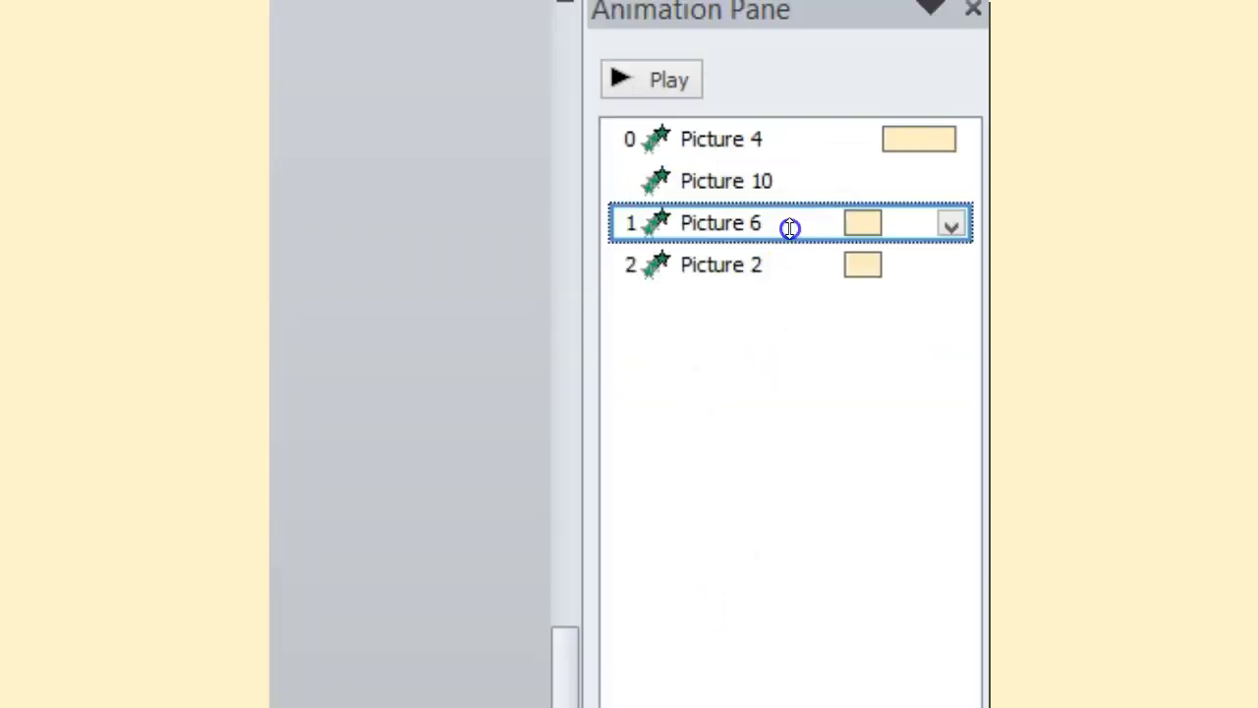
Set the bread picture's Spiral In animation to start After Previous with a 1-second delay, and open its duration choices
{"action": "left_click", "coordinate": [951, 225]}
{"action": "left_click", "coordinate": [870, 439]}
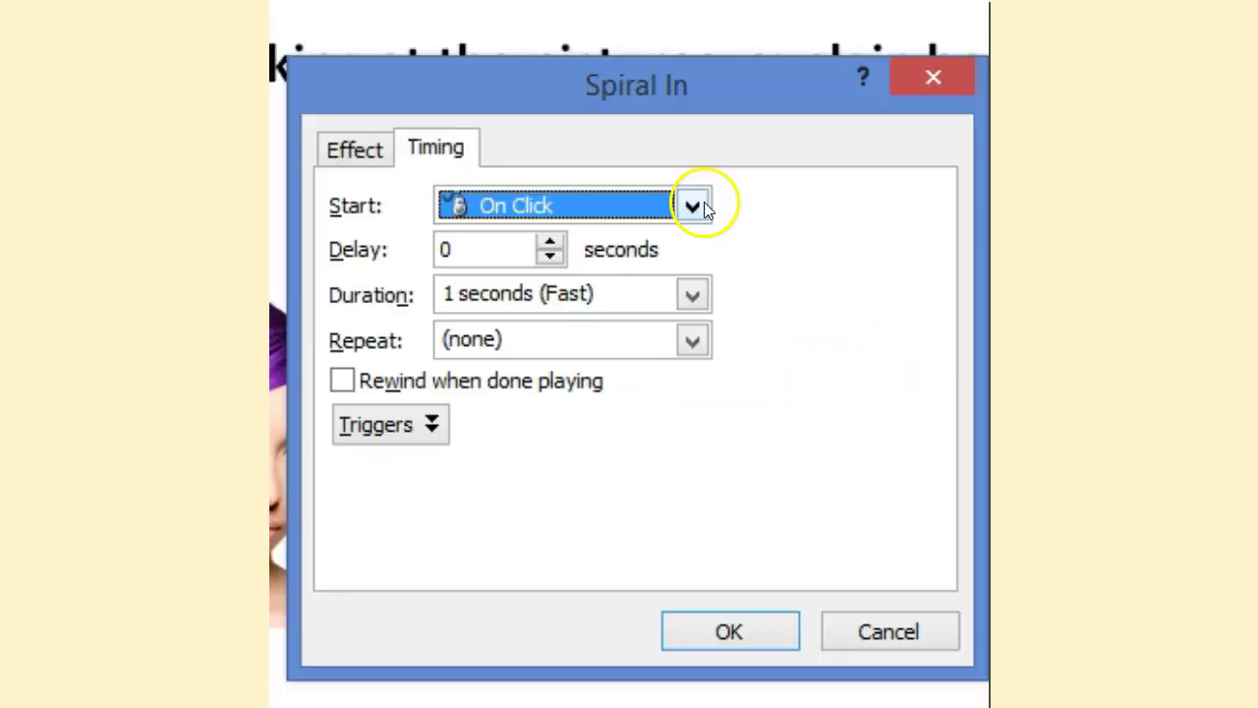
{"action": "left_click", "coordinate": [693, 205]}
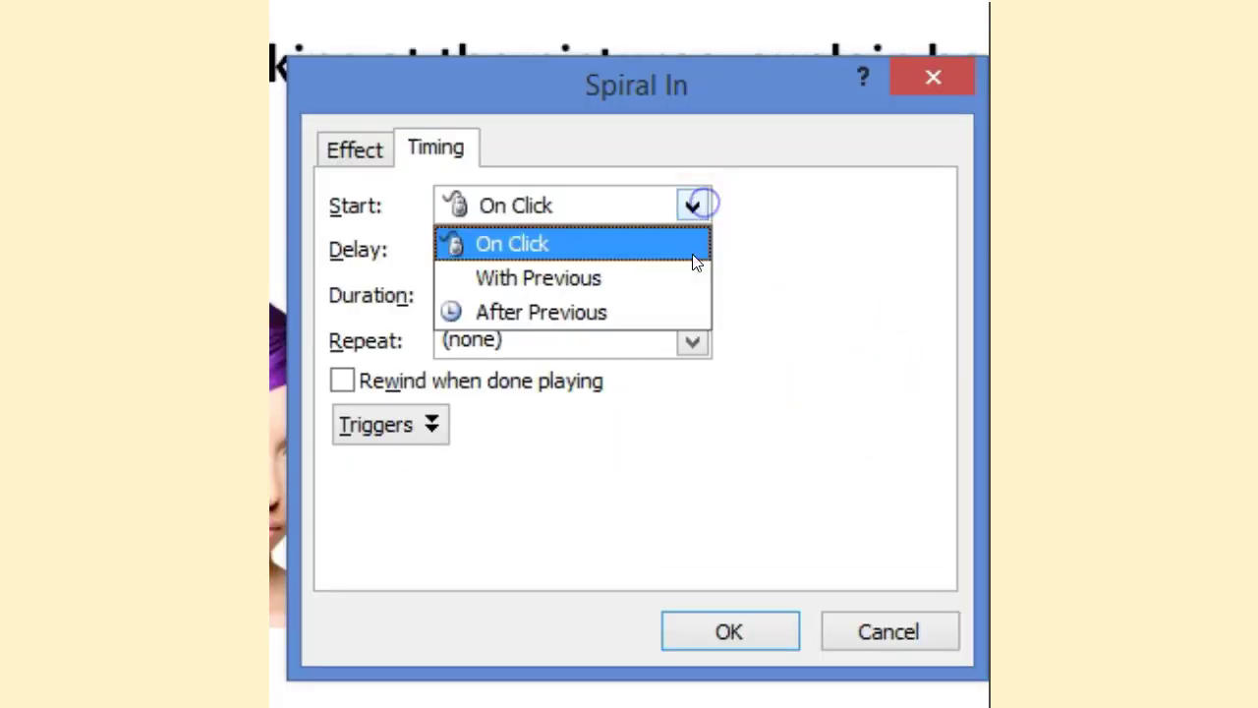
{"action": "left_click", "coordinate": [683, 313]}
{"action": "left_click", "coordinate": [550, 242]}
{"action": "left_click", "coordinate": [551, 242]}
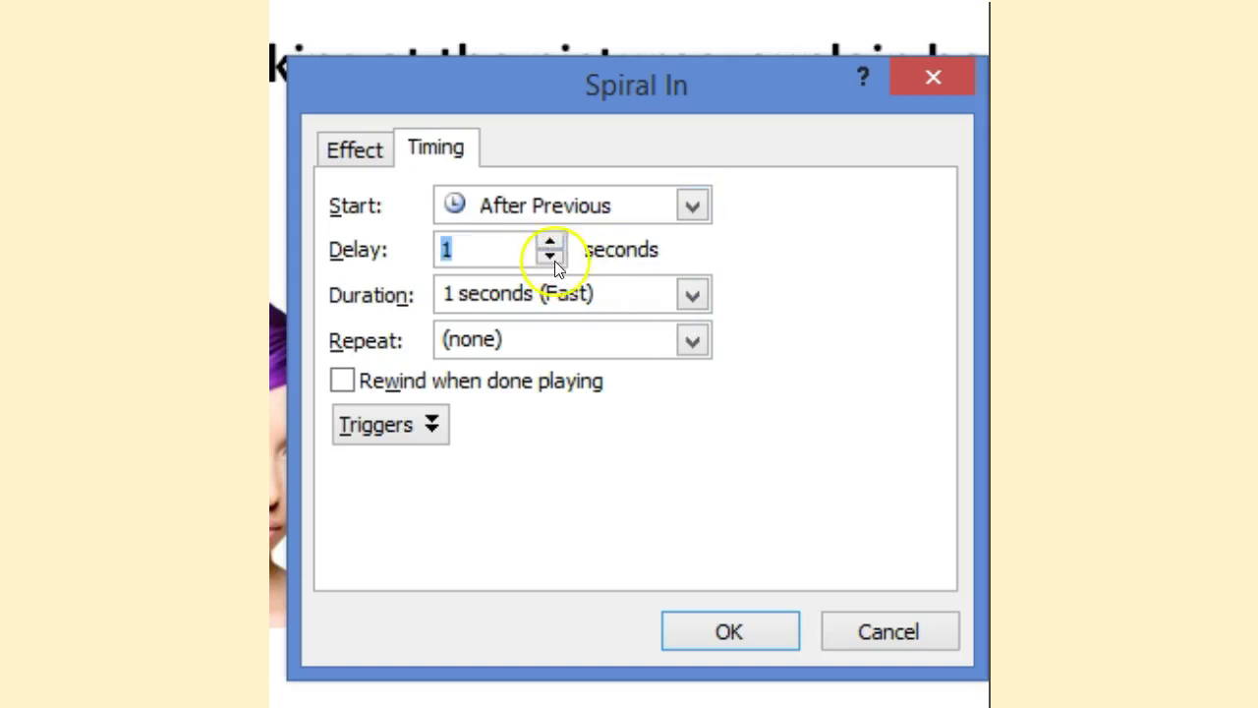
{"action": "left_click", "coordinate": [559, 284]}
{"action": "left_click", "coordinate": [692, 295]}
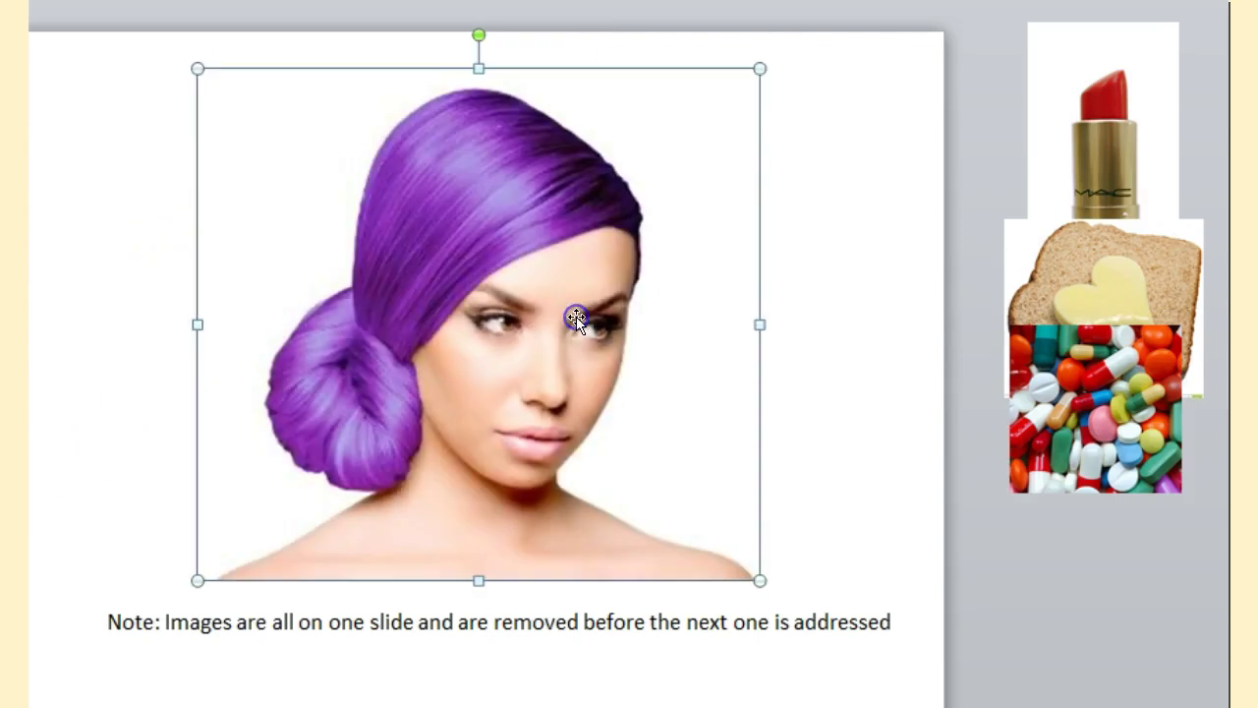
On the single-image slide, move the note about the images lower and enlarge the picture of the purple-haired woman above it
{"action": "left_click", "coordinate": [483, 621]}
{"action": "left_click_drag", "start_coordinate": [482, 641], "coordinate": [477, 678]}
{"action": "left_click", "coordinate": [491, 531]}
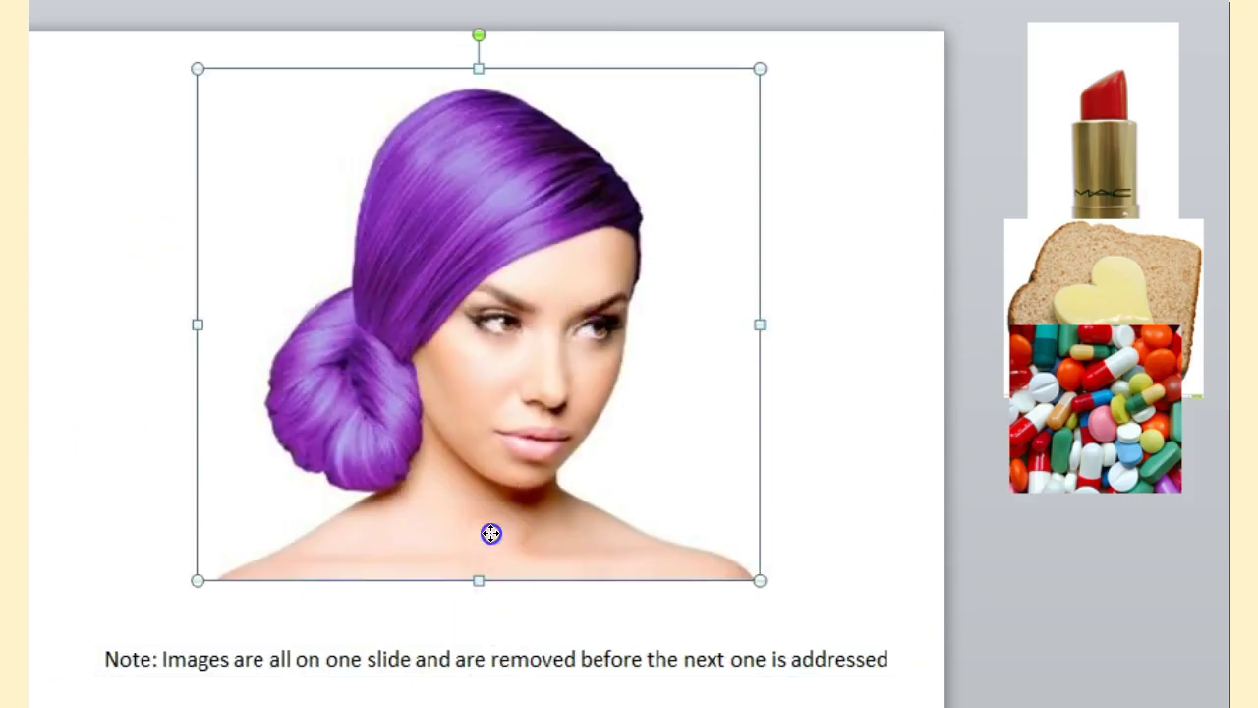
{"action": "left_click_drag", "start_coordinate": [197, 579], "coordinate": [118, 647]}
{"action": "left_click_drag", "start_coordinate": [379, 531], "coordinate": [442, 525]}
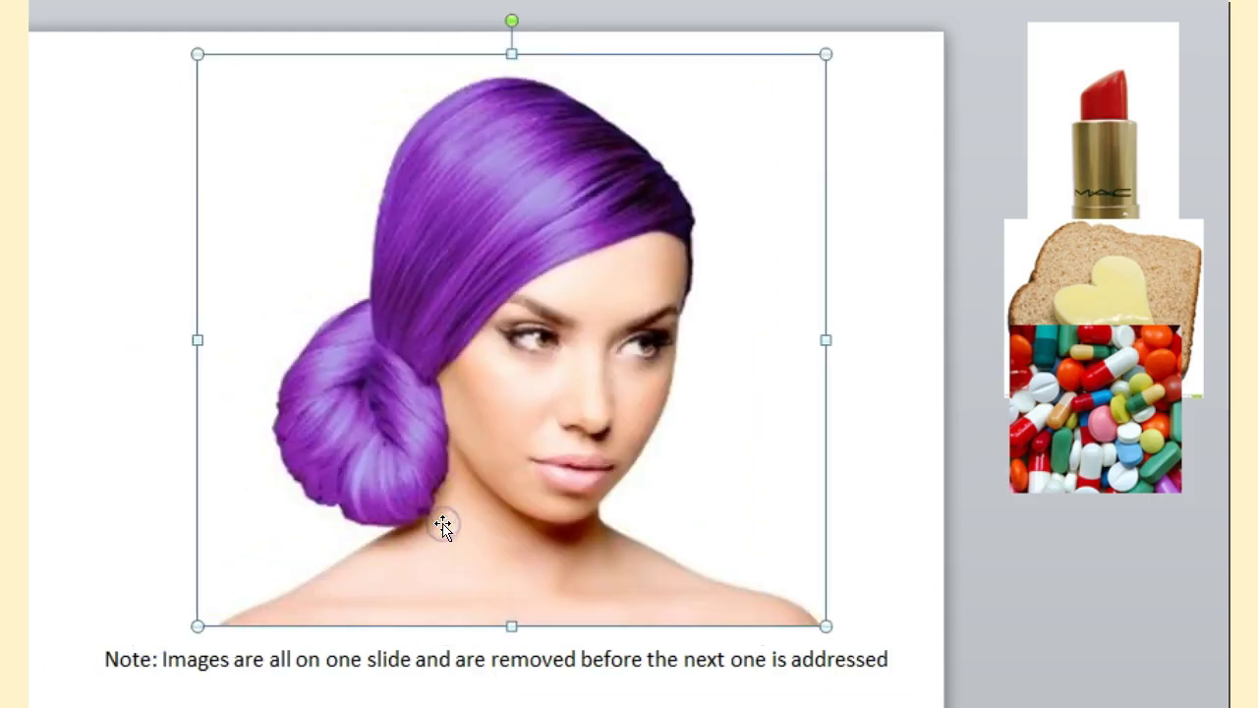
Shift the note slightly further down and enlarge the woman's picture a little more
{"action": "left_click", "coordinate": [383, 658]}
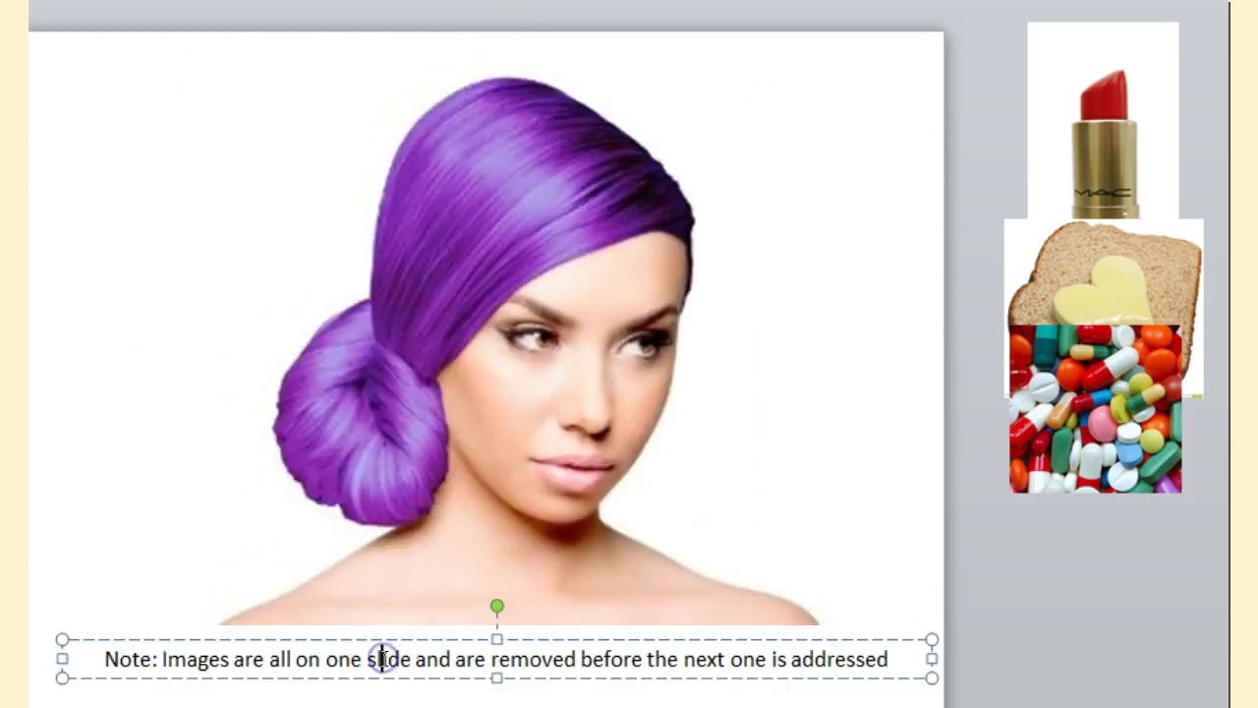
{"action": "left_click_drag", "start_coordinate": [384, 678], "coordinate": [384, 700]}
{"action": "left_click", "coordinate": [428, 516]}
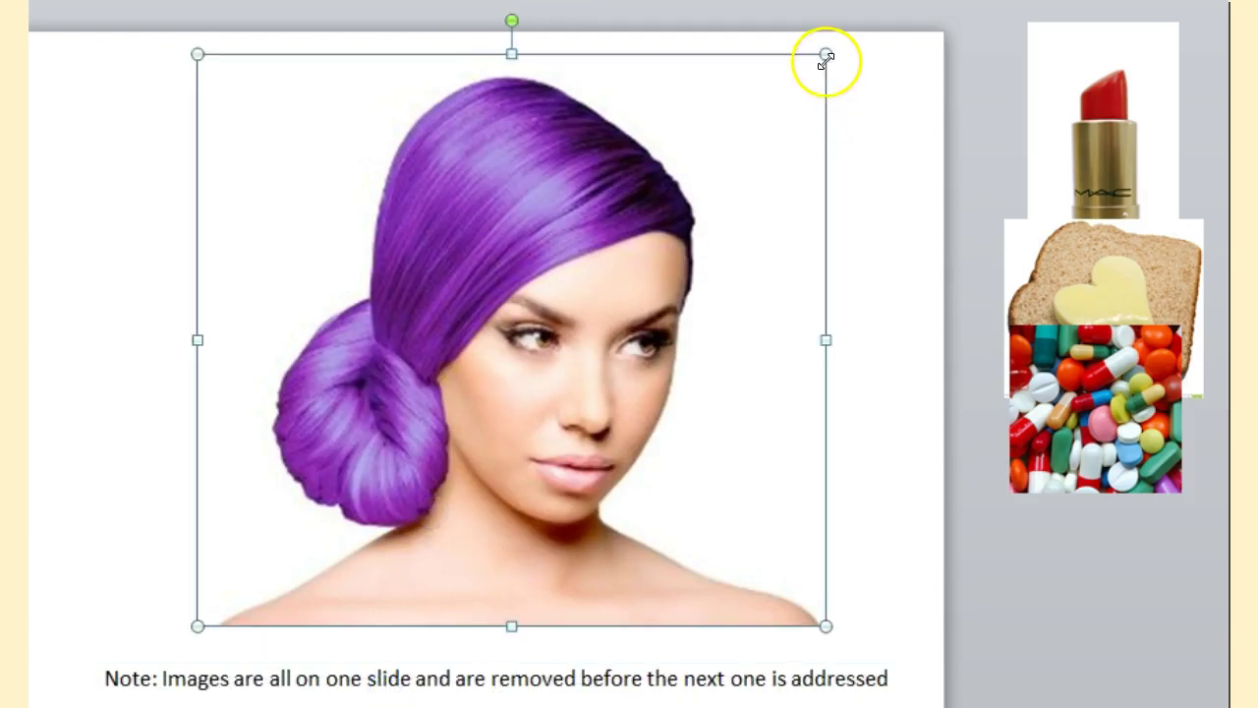
{"action": "left_click_drag", "start_coordinate": [826, 55], "coordinate": [841, 45]}
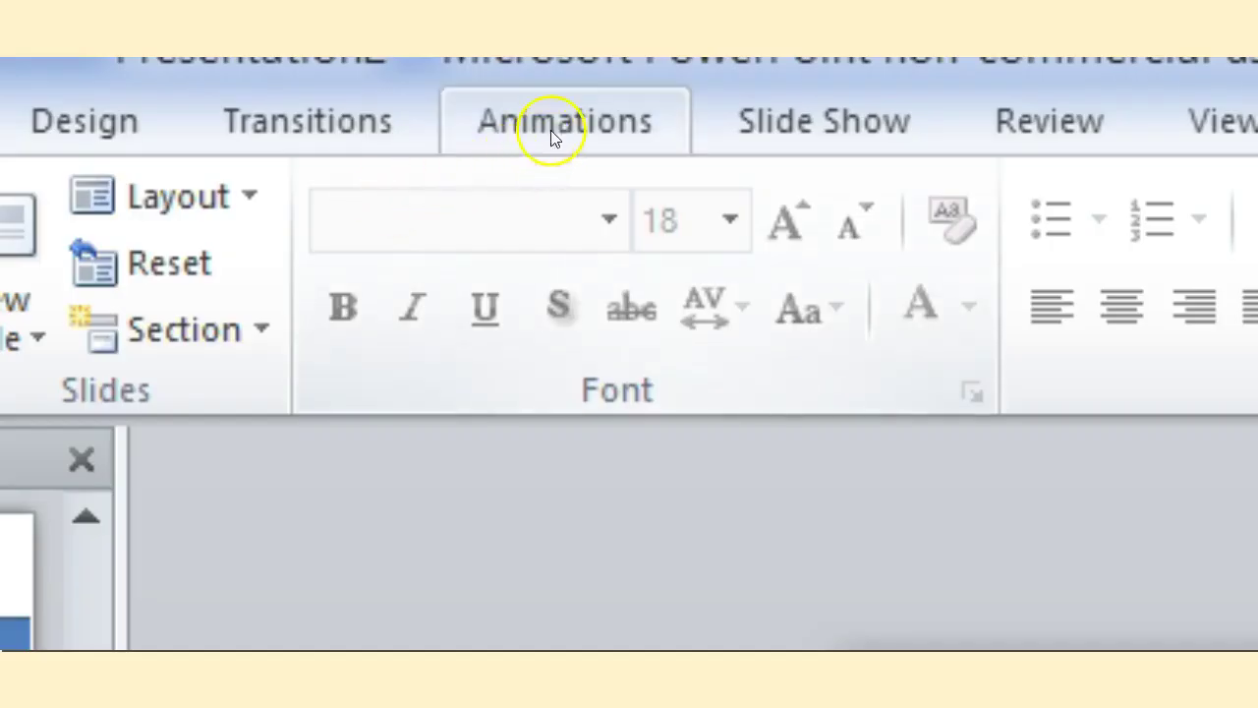
Show the Animation Pane, then add an Appear entrance animation to the woman's picture and preview it
{"action": "left_click", "coordinate": [553, 123]}
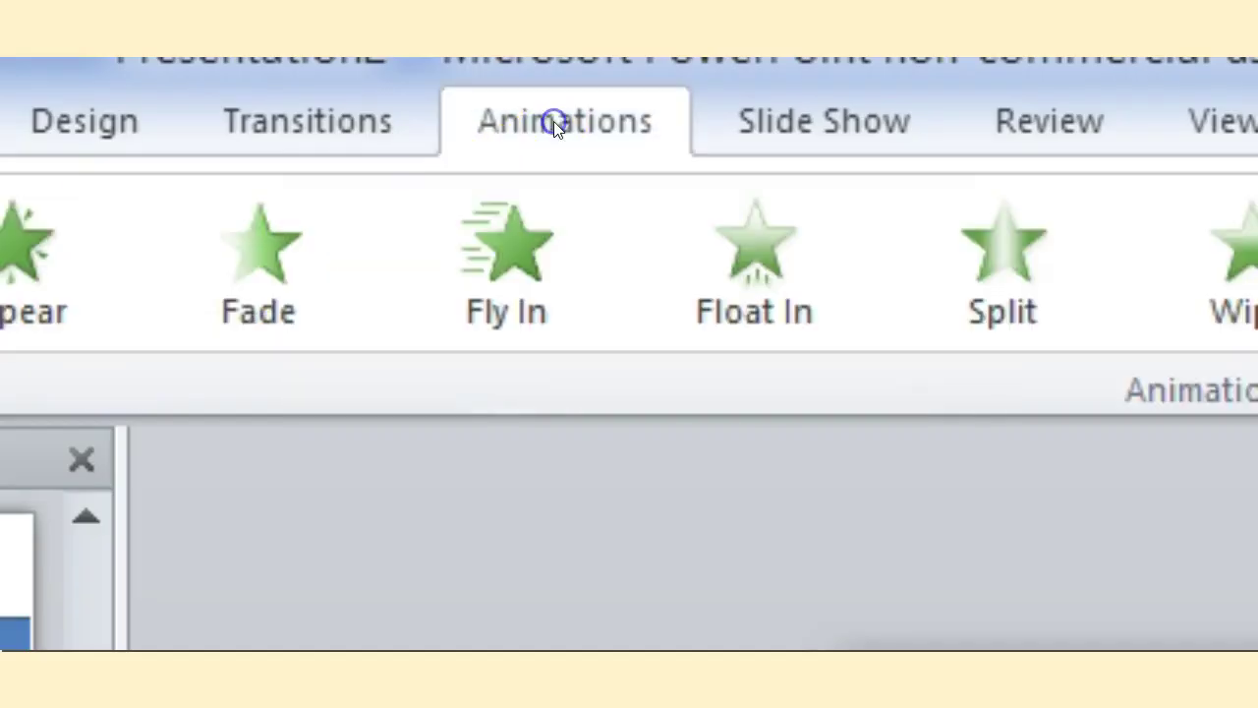
{"action": "left_click", "coordinate": [718, 182]}
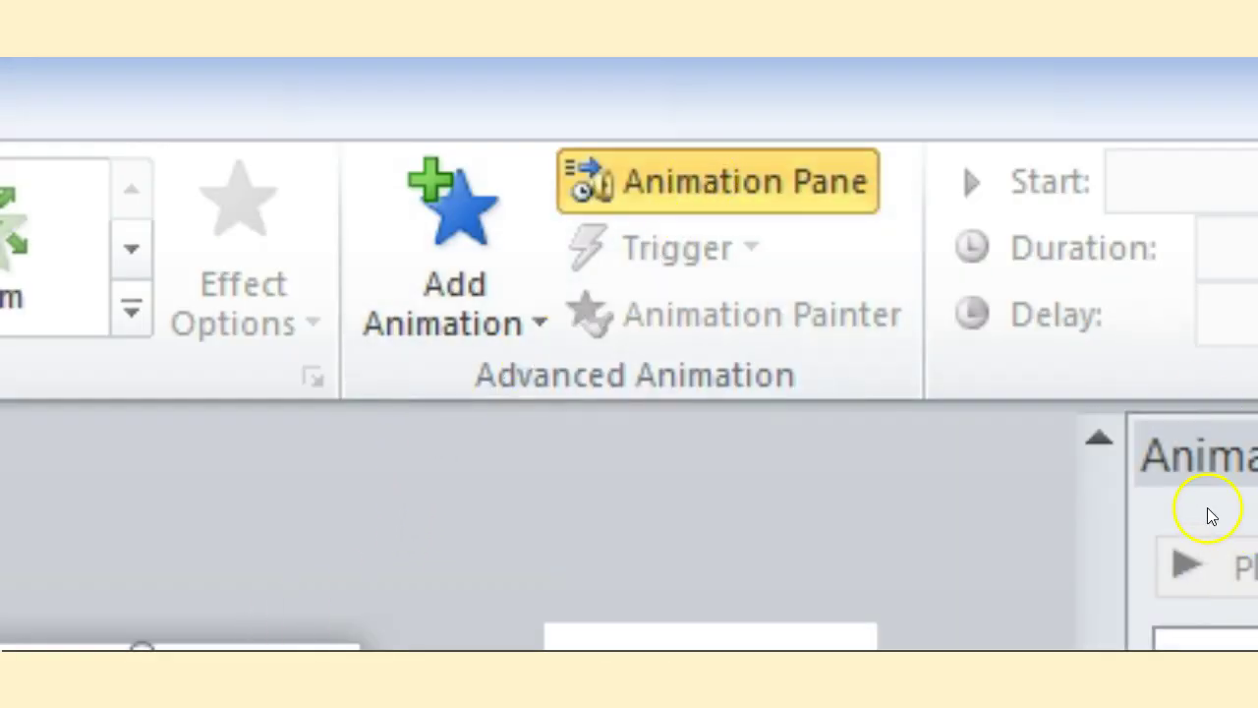
{"action": "left_click", "coordinate": [438, 304]}
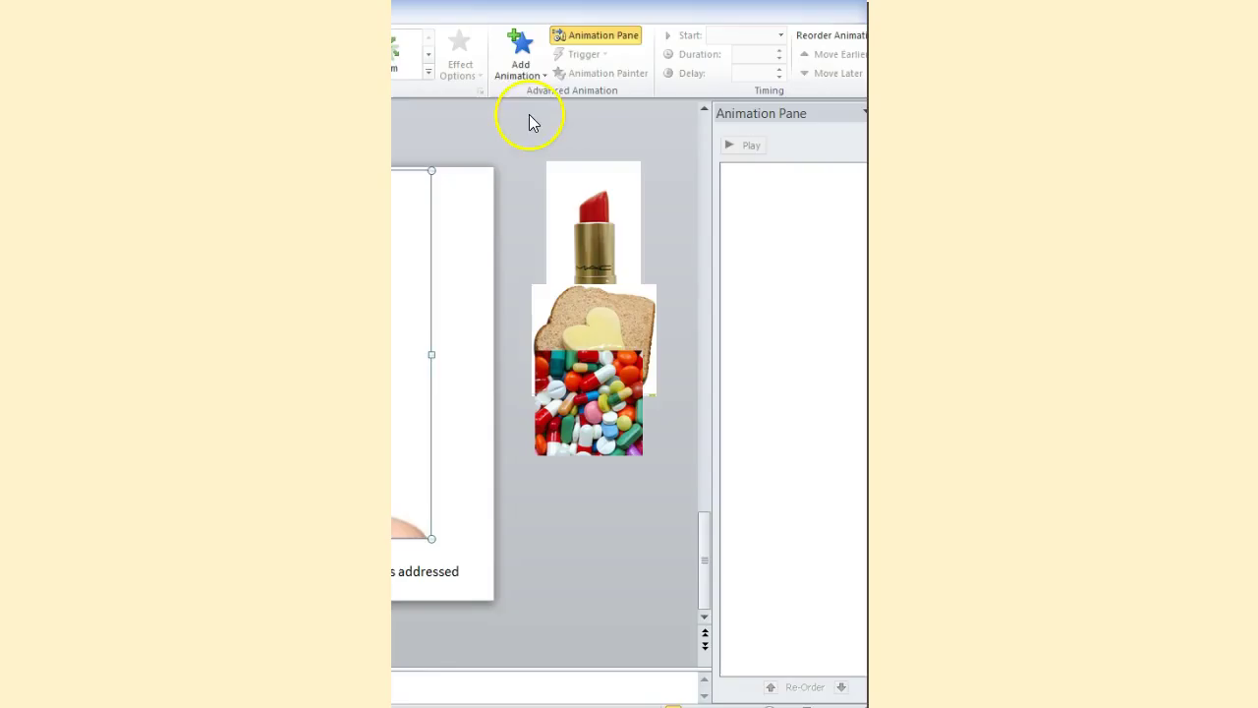
{"action": "left_click", "coordinate": [456, 255]}
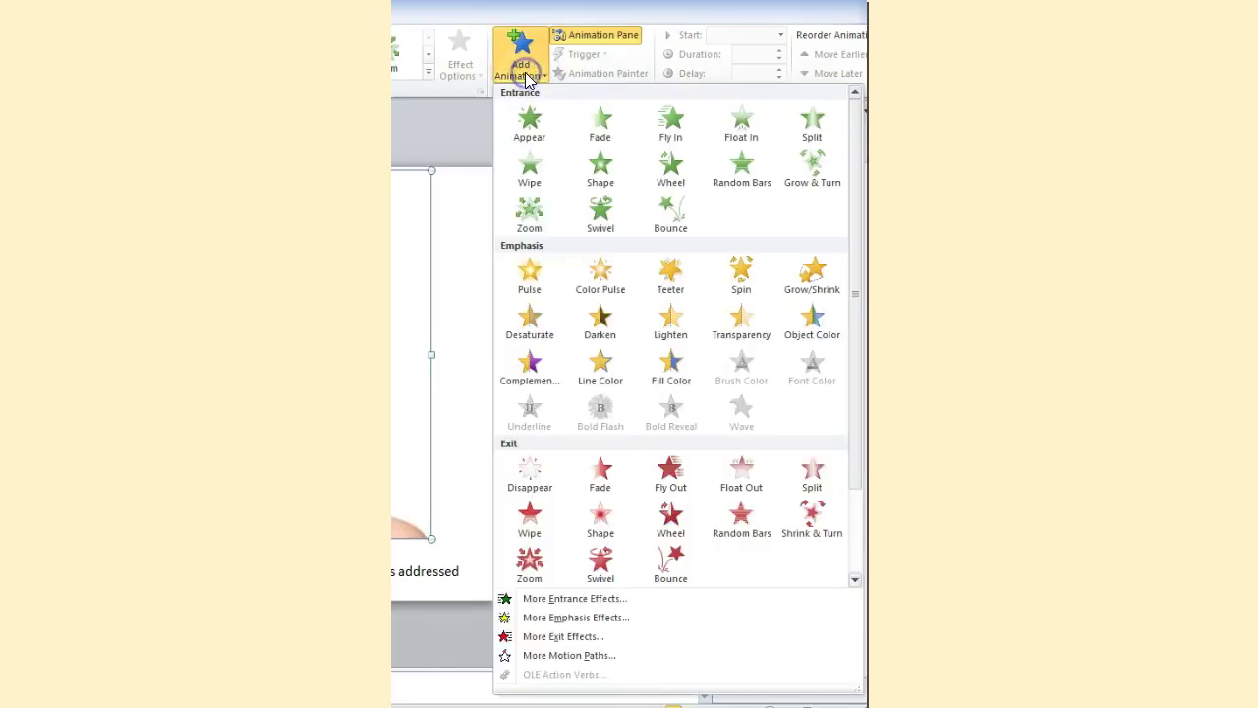
{"action": "left_click", "coordinate": [536, 128]}
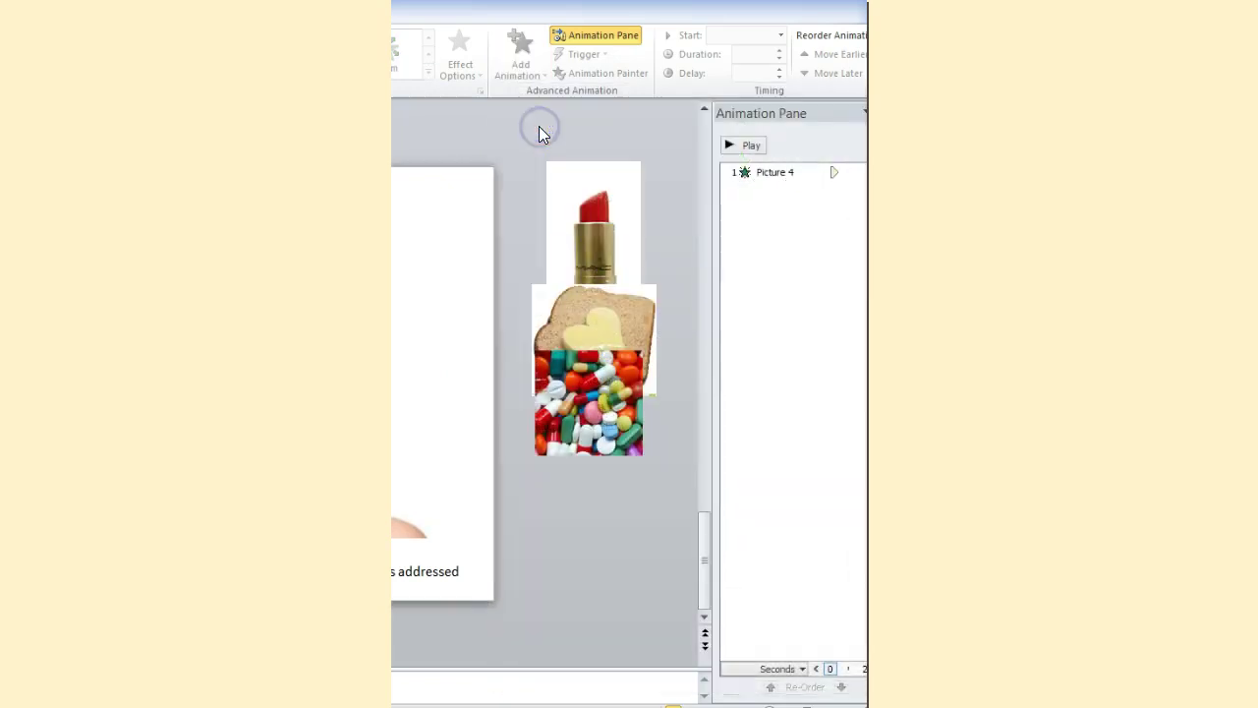
{"action": "left_click", "coordinate": [753, 148]}
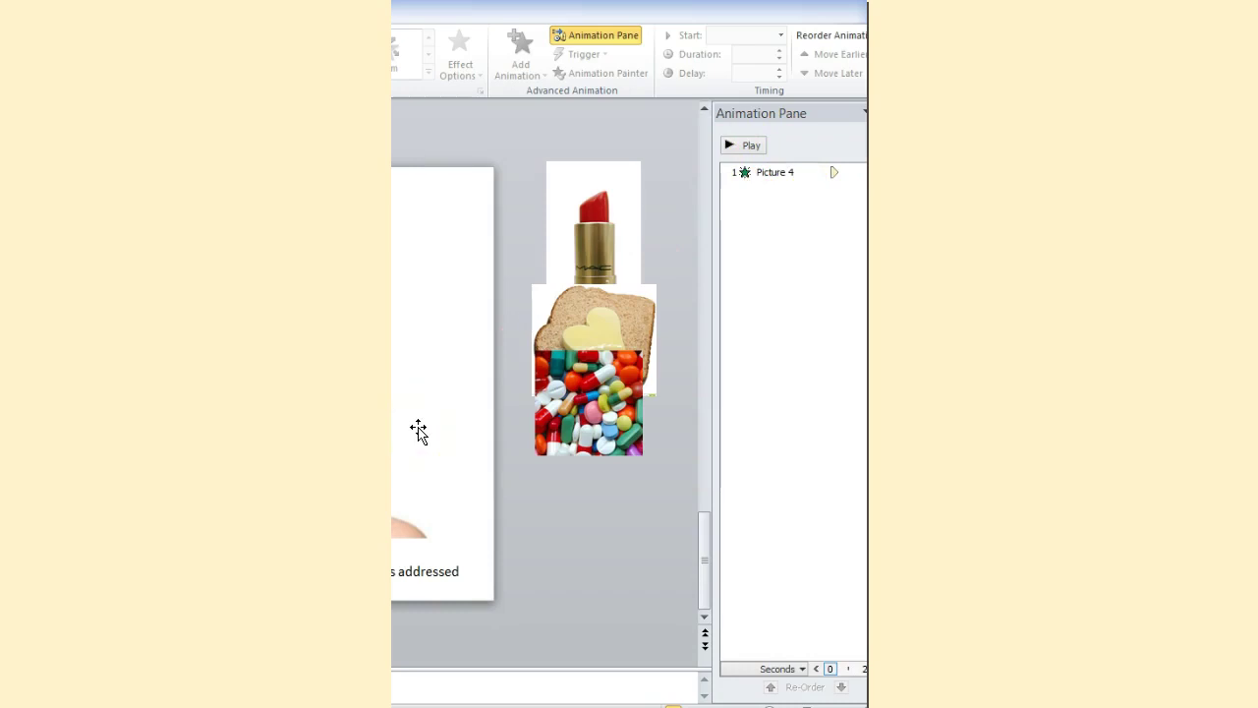
Add a Split exit animation to the woman's picture and select its entry in the animation list
{"action": "left_click", "coordinate": [413, 354]}
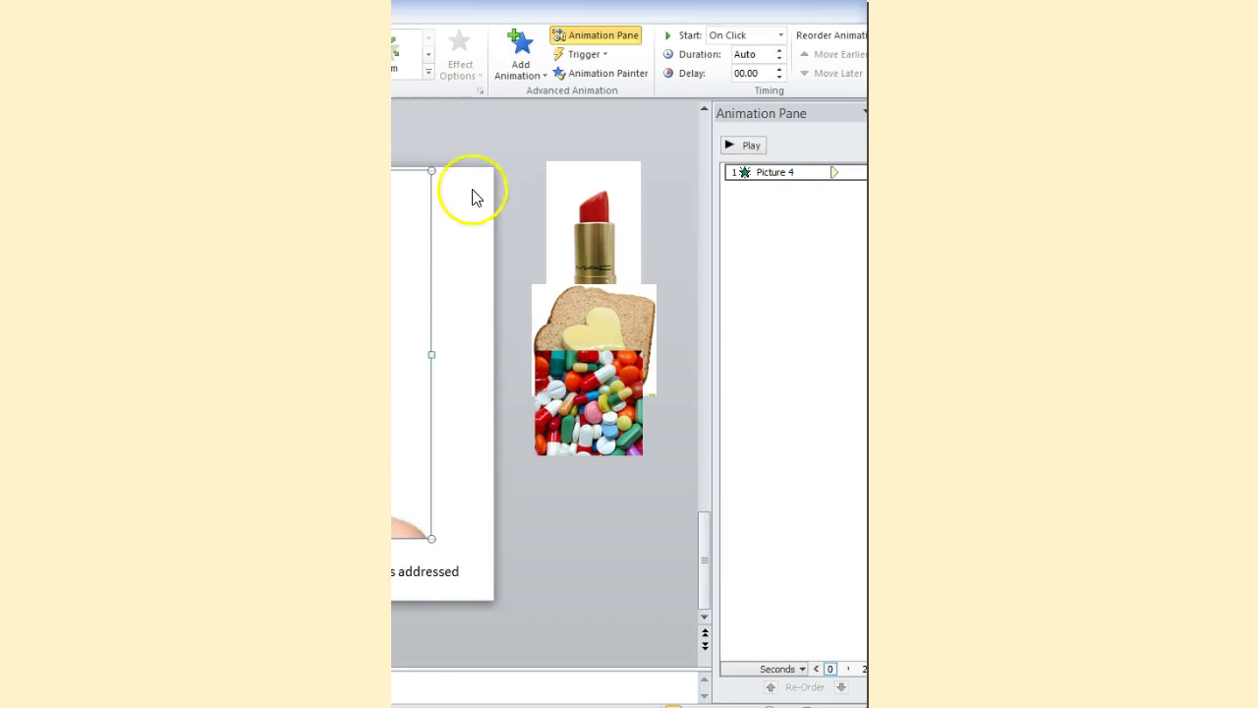
{"action": "left_click", "coordinate": [527, 84]}
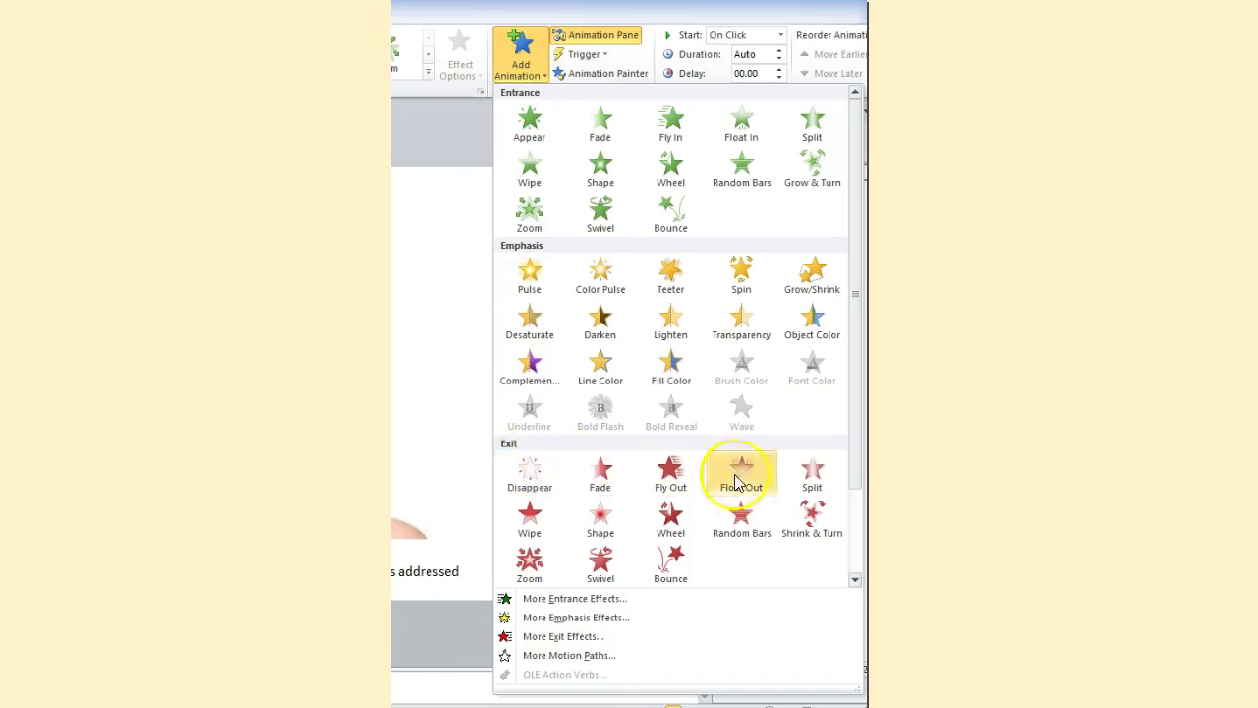
{"action": "left_click", "coordinate": [814, 488]}
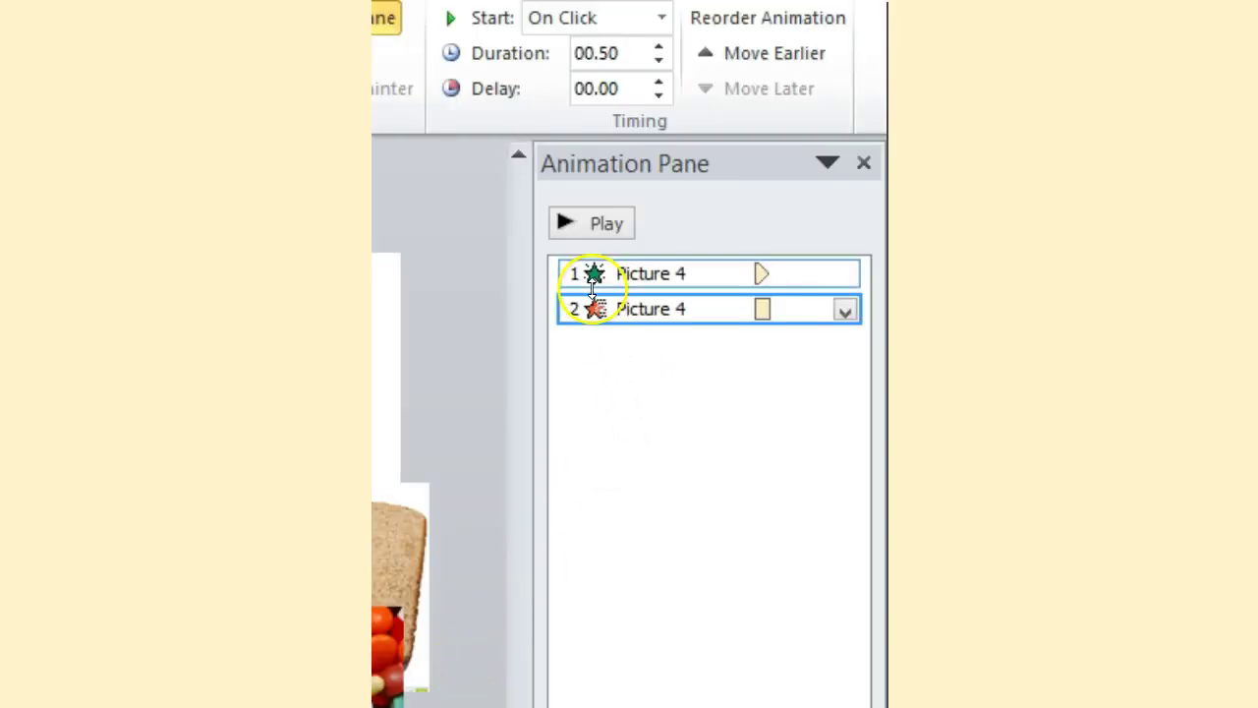
{"action": "left_click", "coordinate": [589, 310]}
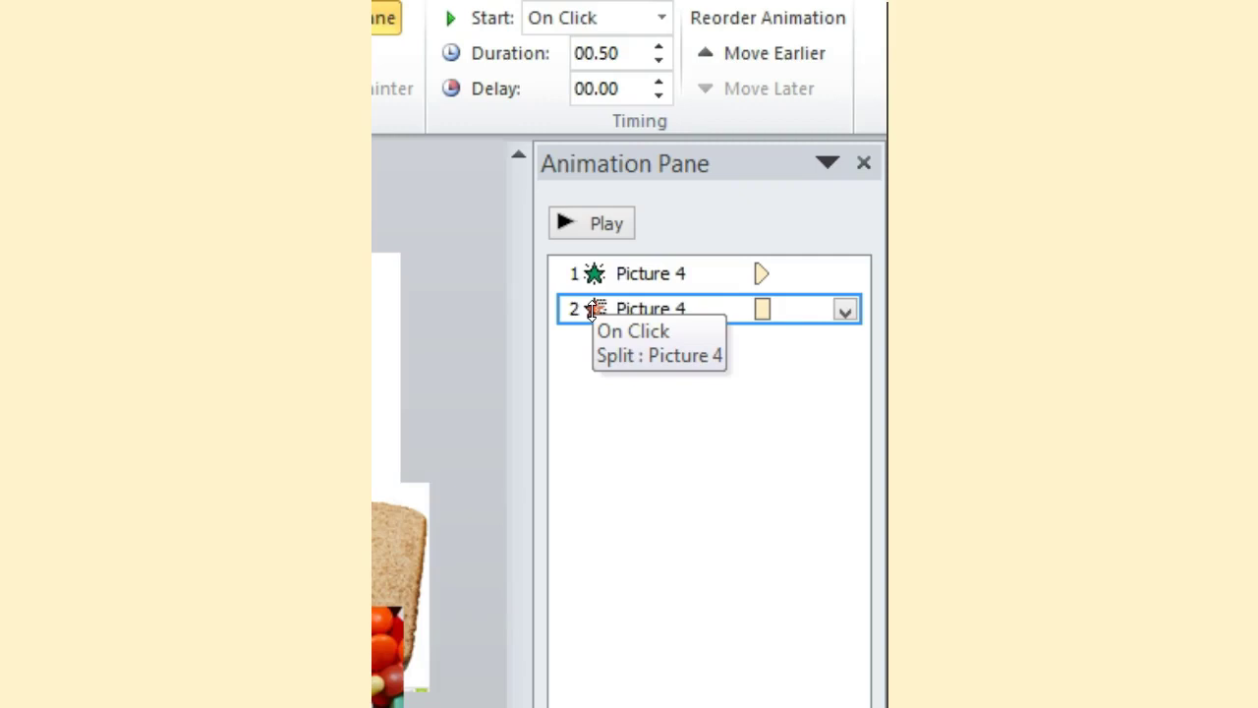
Set the woman's picture's Appear entrance animation to start After Previous with a 0.5-second delay
{"action": "left_click_drag", "start_coordinate": [589, 309], "coordinate": [850, 272]}
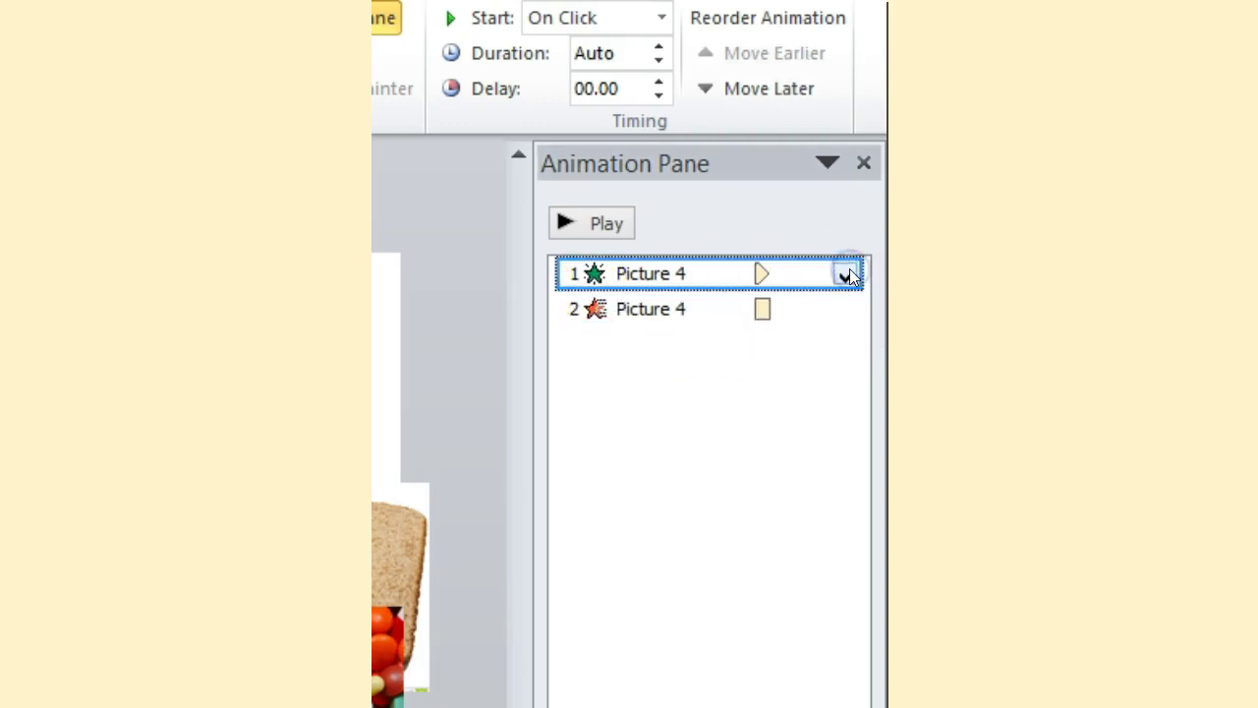
{"action": "left_click", "coordinate": [845, 274]}
{"action": "left_click", "coordinate": [781, 432]}
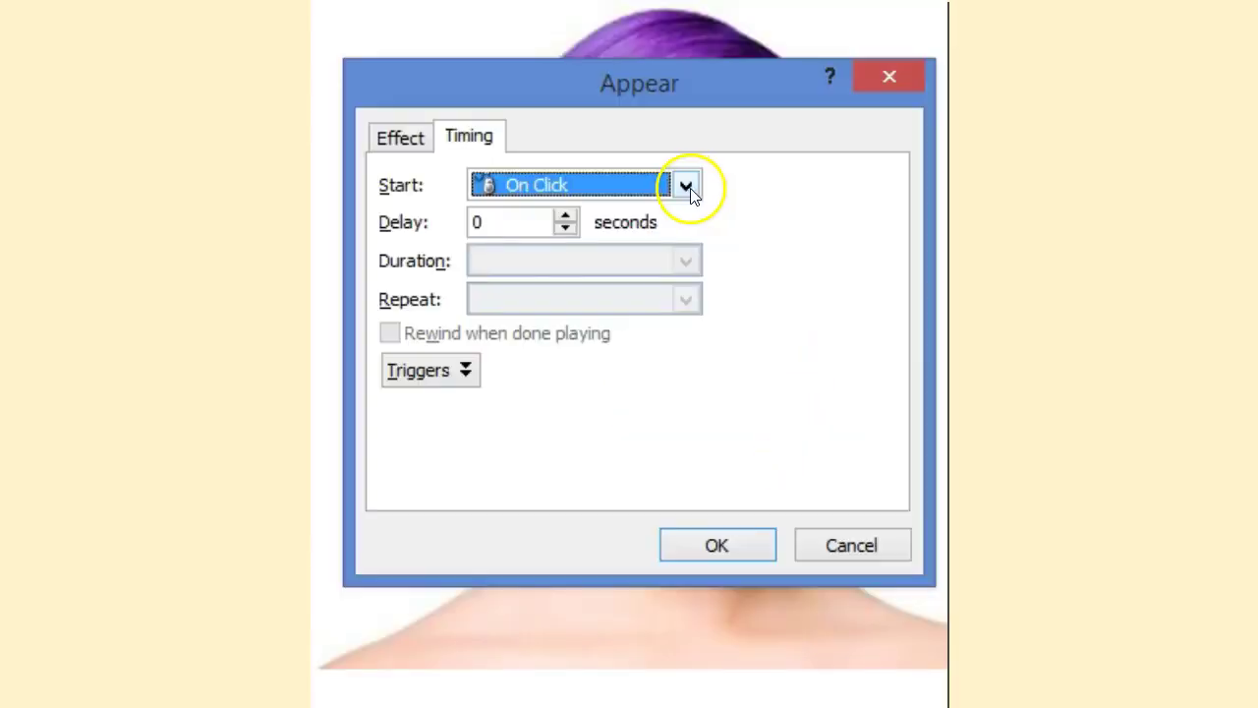
{"action": "left_click", "coordinate": [686, 185]}
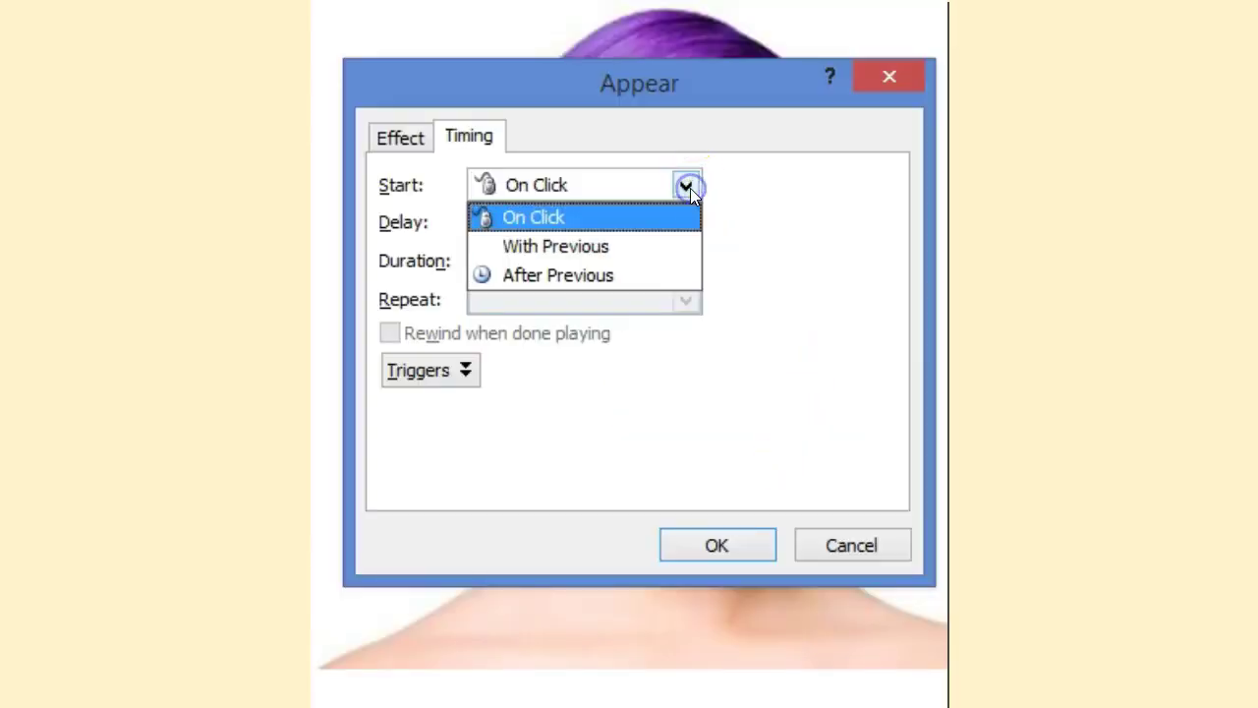
{"action": "left_click", "coordinate": [665, 276]}
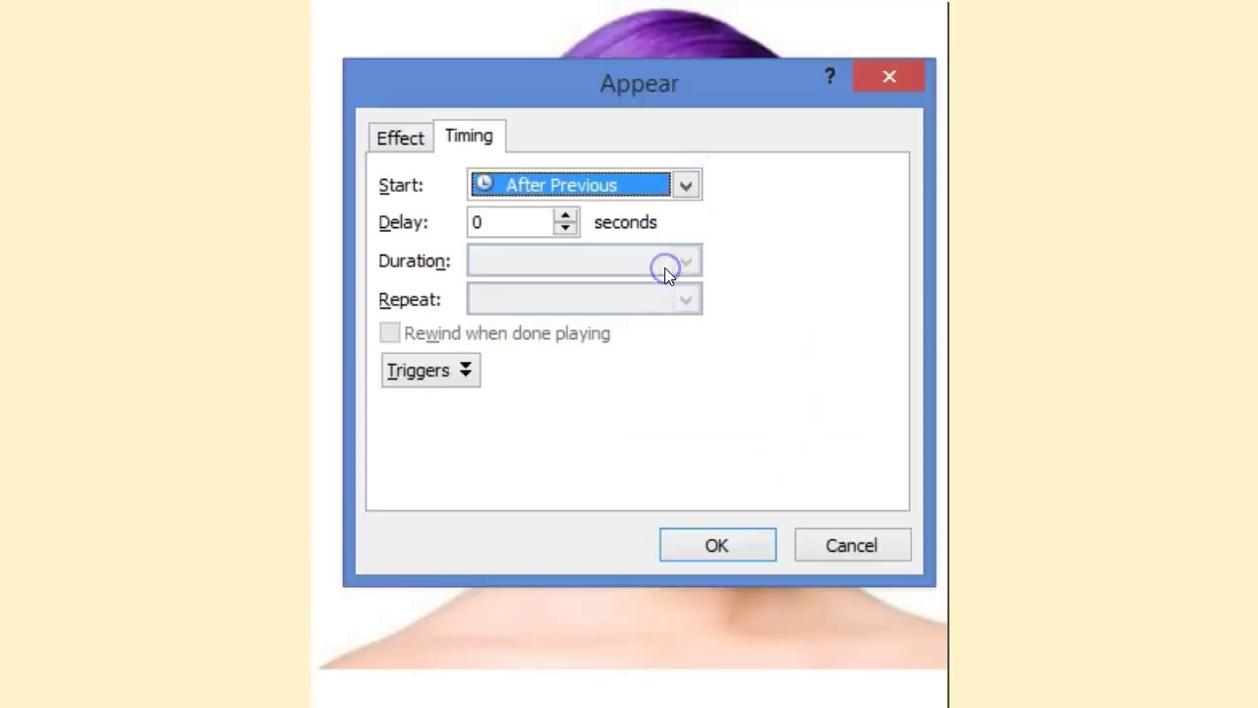
{"action": "left_click", "coordinate": [566, 217]}
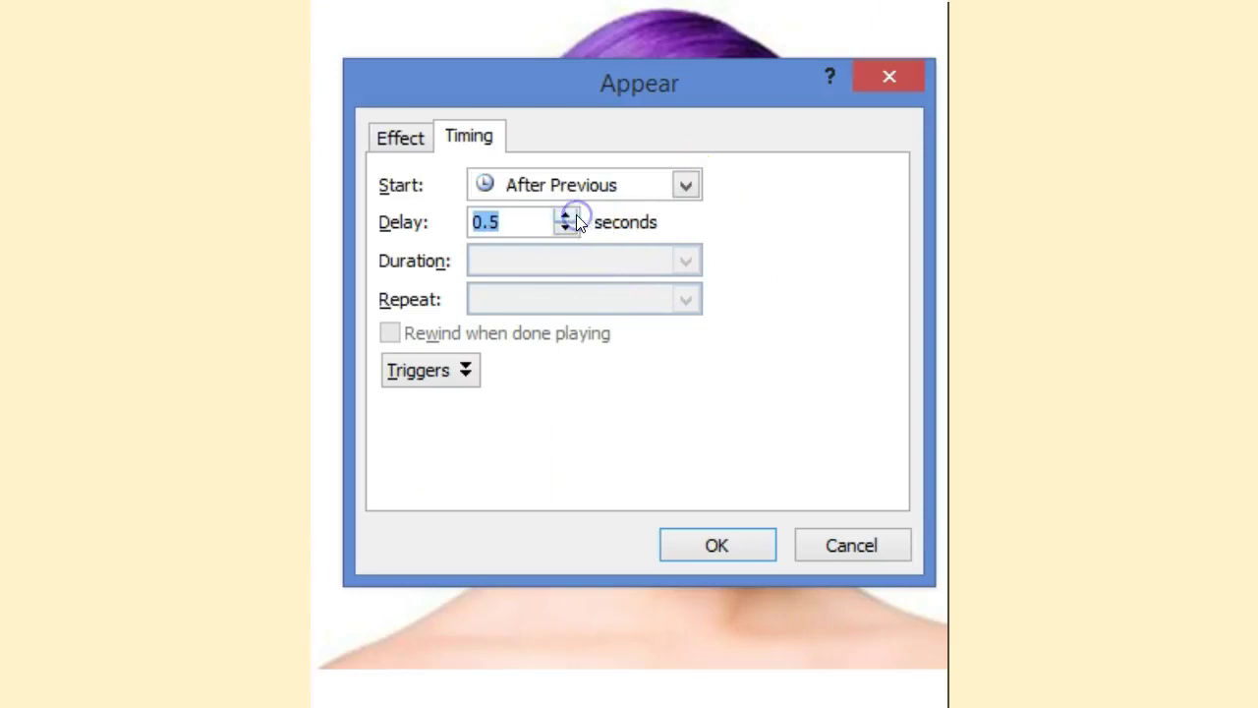
{"action": "left_click", "coordinate": [696, 549]}
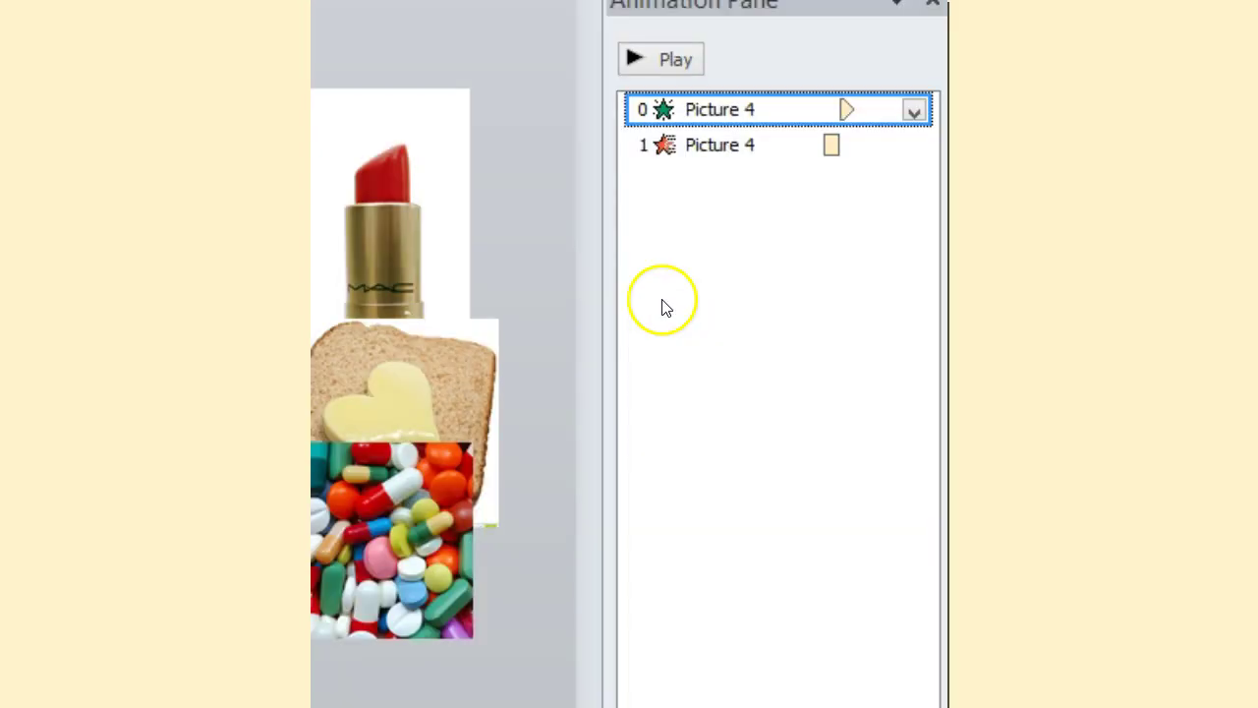
Set the Split exit animation of the woman's picture to start After Previous and increase its delay
{"action": "left_click", "coordinate": [737, 148]}
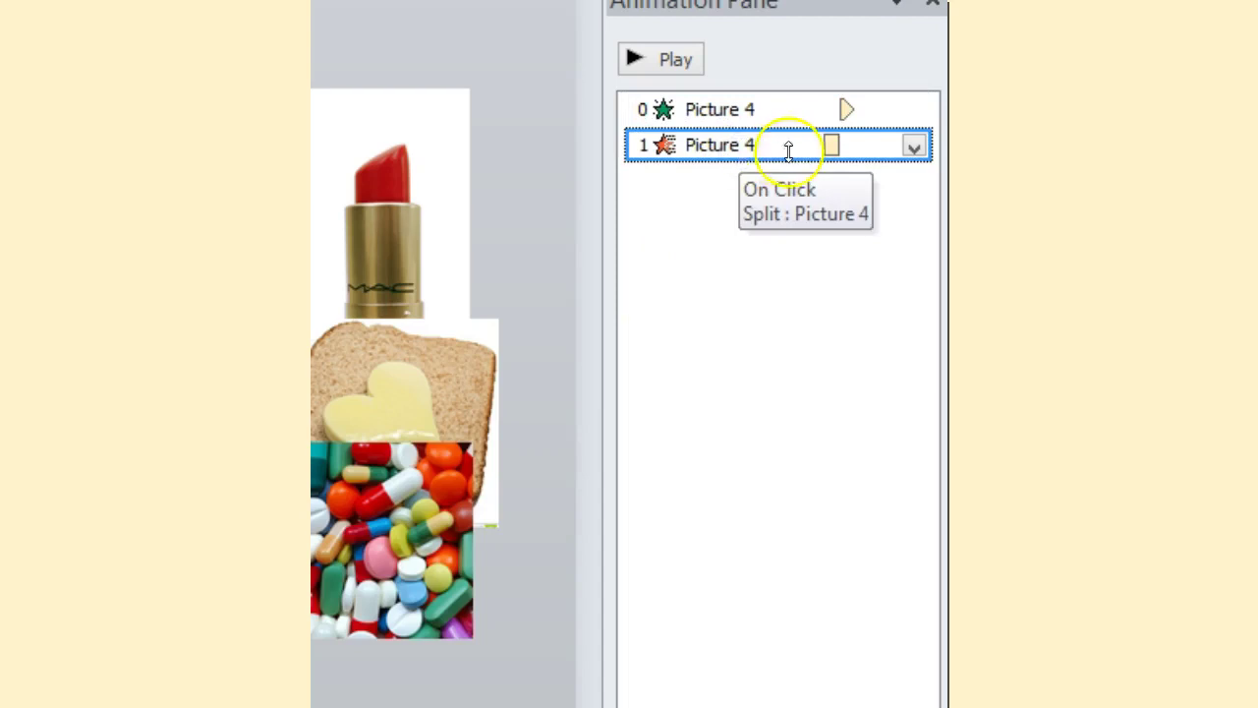
{"action": "left_click", "coordinate": [913, 148]}
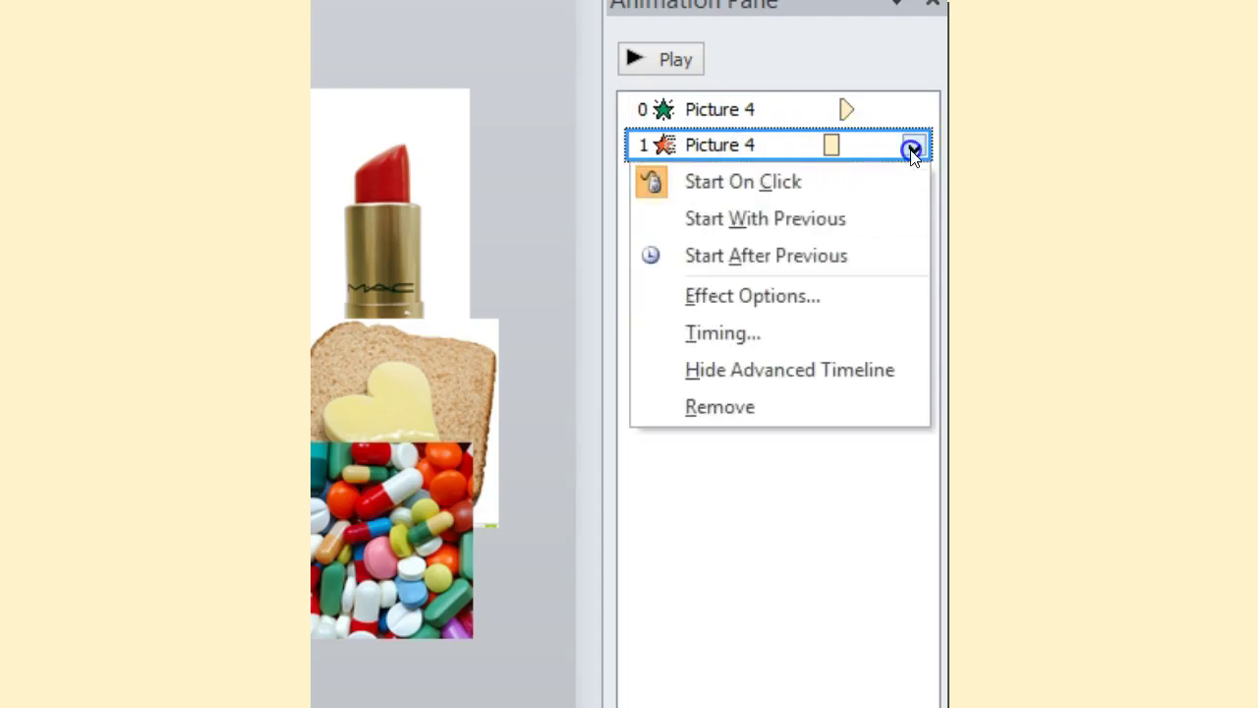
{"action": "left_click", "coordinate": [837, 336]}
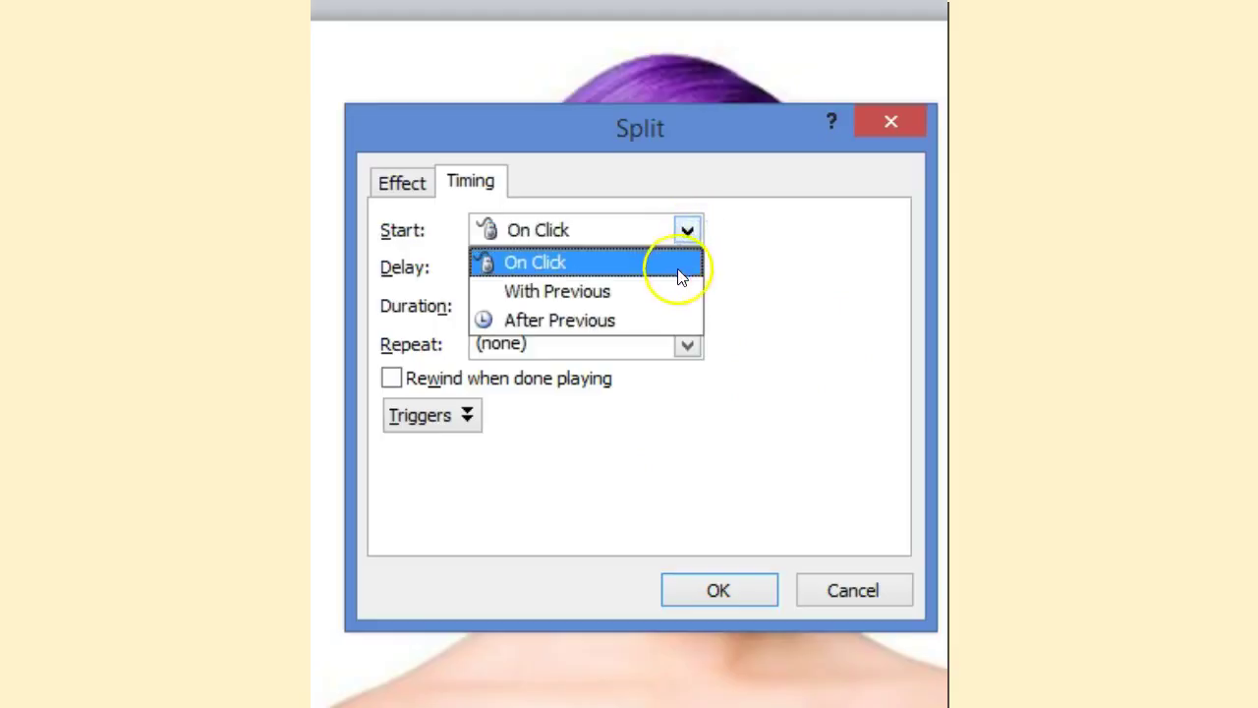
{"action": "left_click", "coordinate": [654, 322]}
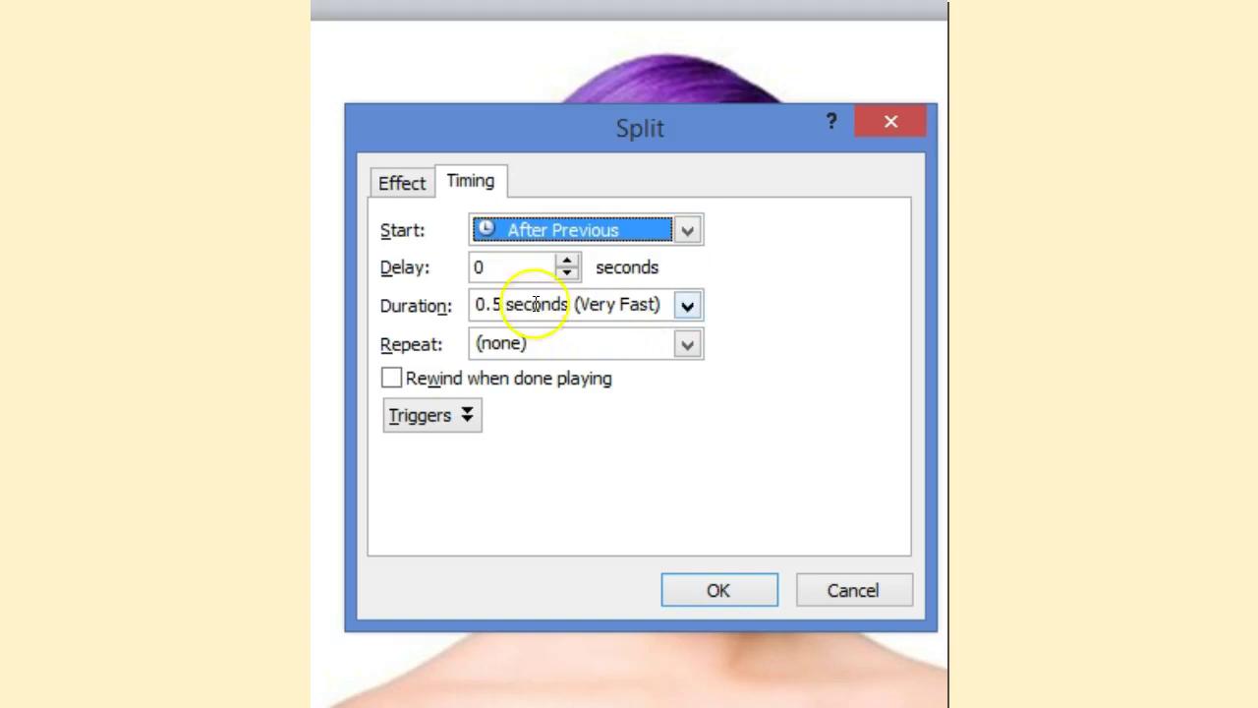
{"action": "left_click", "coordinate": [565, 260]}
{"action": "left_click", "coordinate": [566, 260]}
{"action": "left_click", "coordinate": [565, 260]}
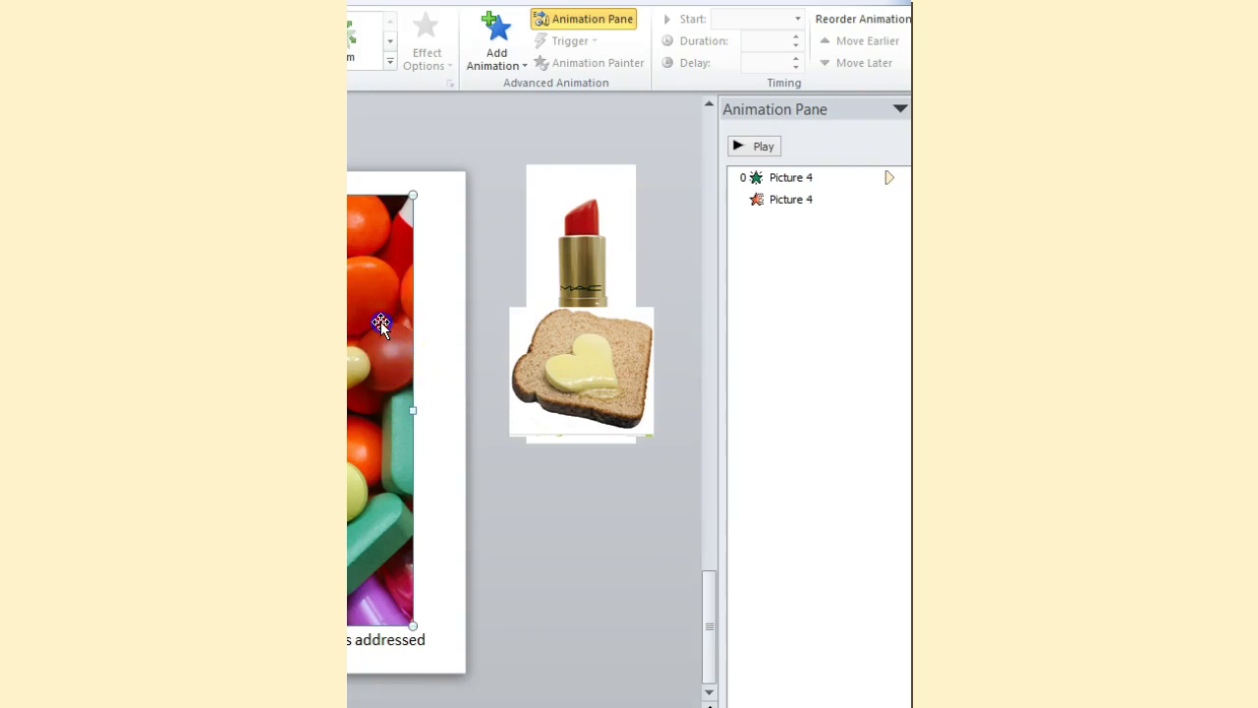
Add a Wheel entrance animation and a Float Out exit animation to the enlarged picture of the pills
{"action": "left_click", "coordinate": [491, 76]}
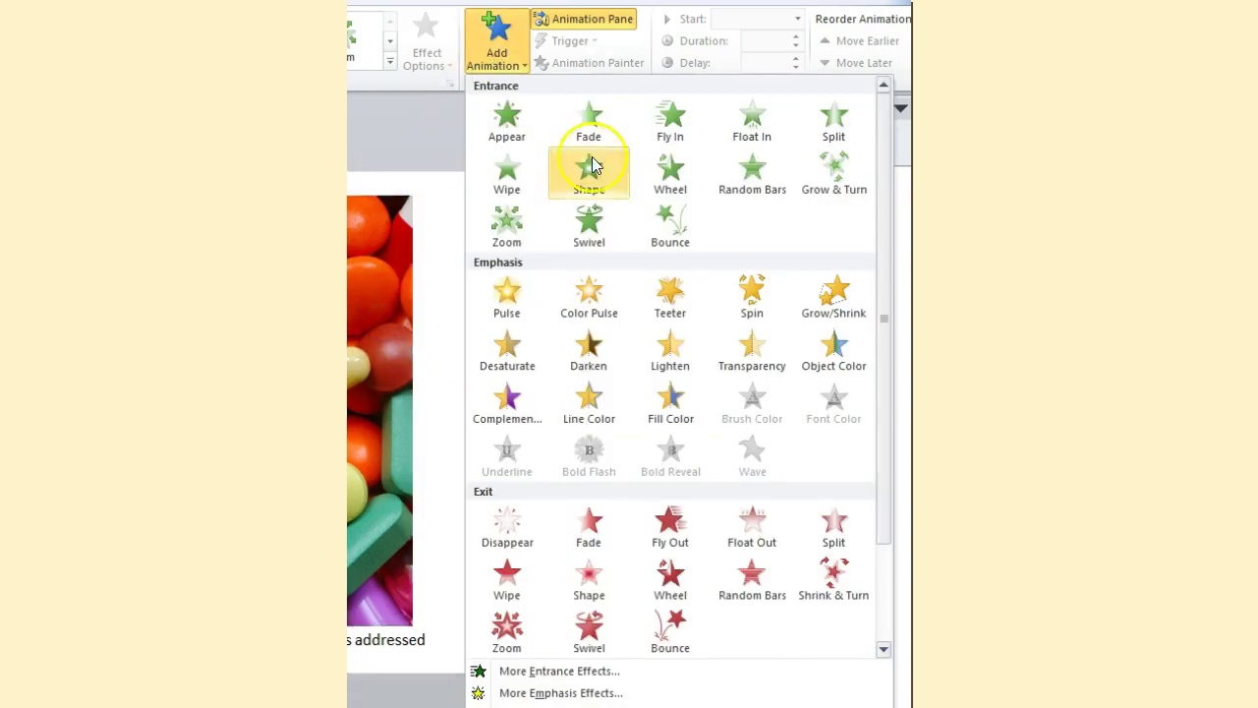
{"action": "left_click", "coordinate": [673, 181]}
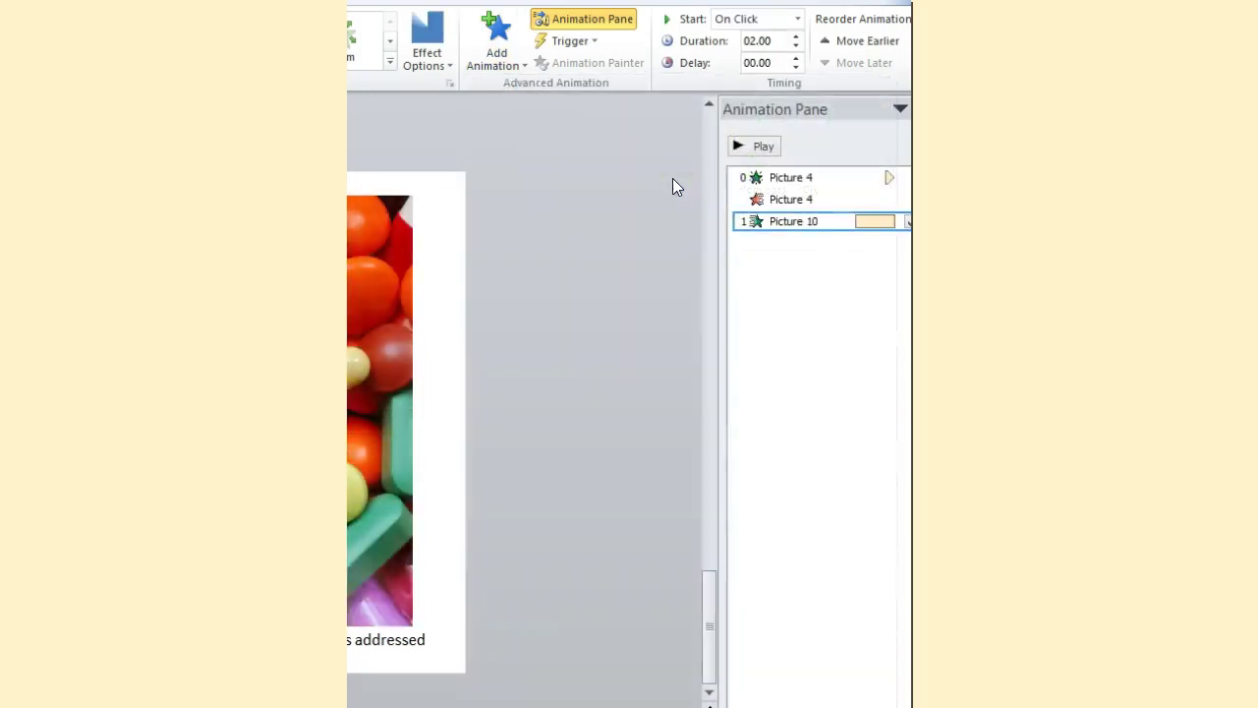
{"action": "left_click", "coordinate": [361, 243]}
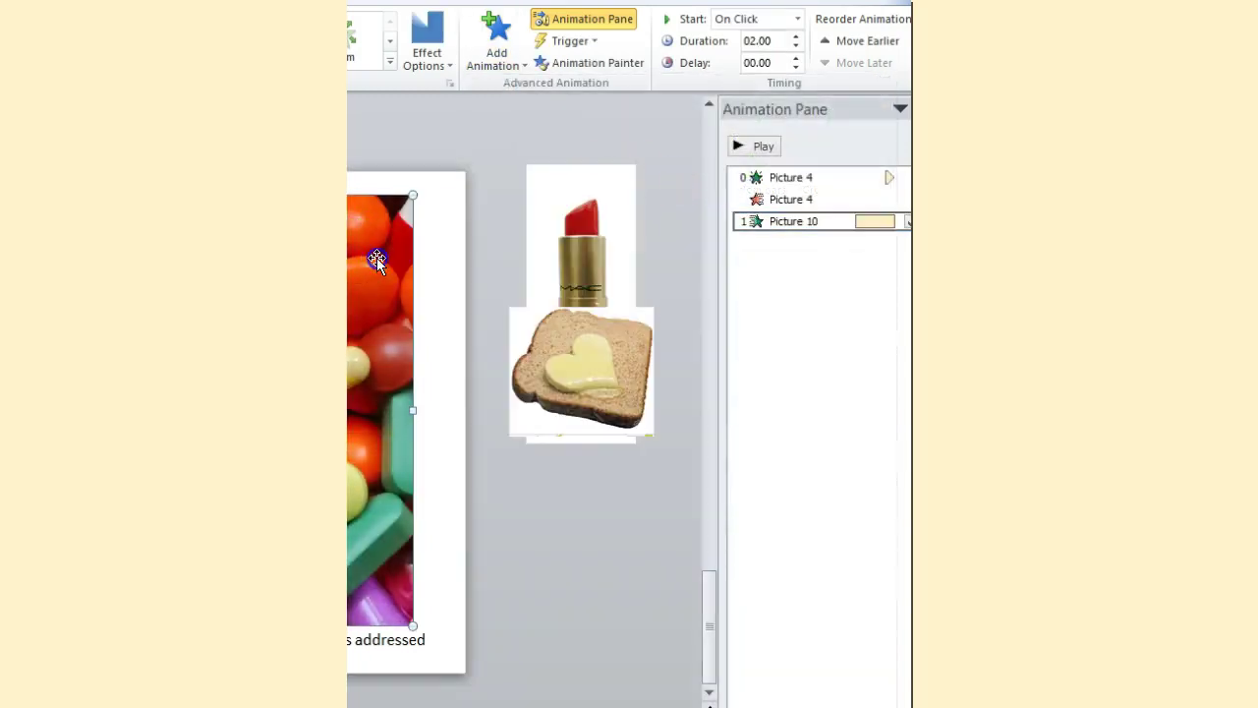
{"action": "left_click", "coordinate": [489, 76]}
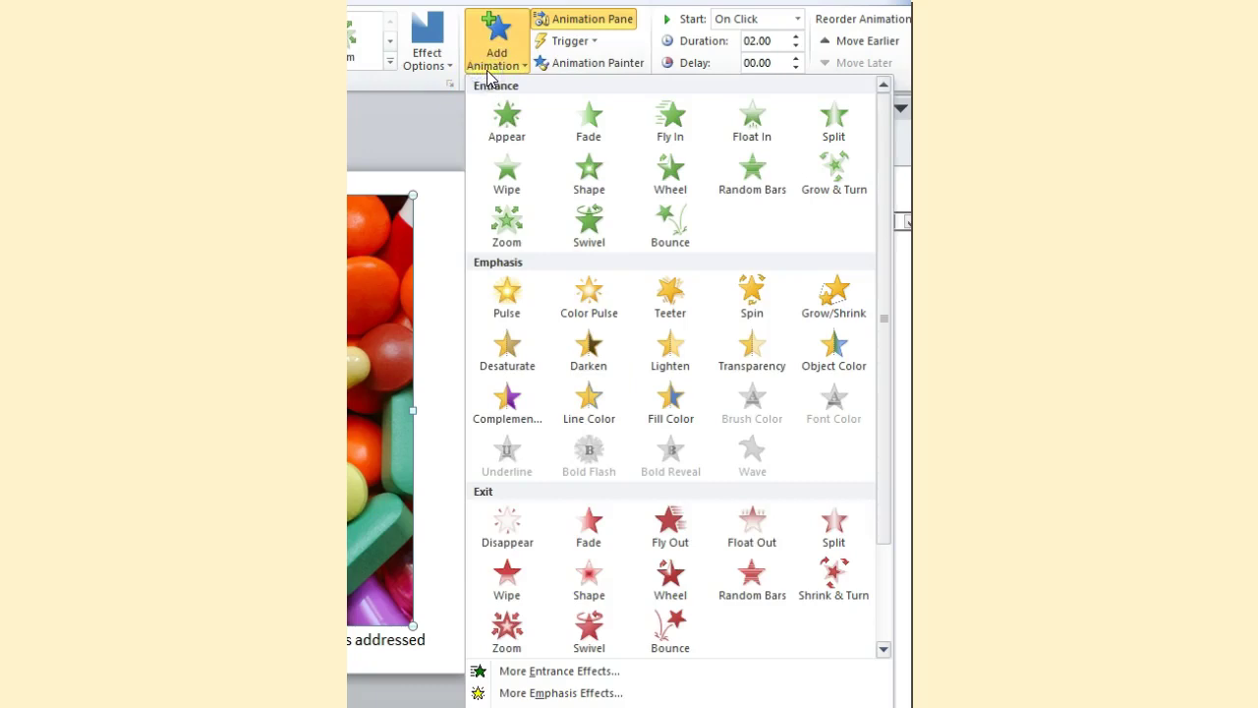
{"action": "left_click", "coordinate": [497, 450]}
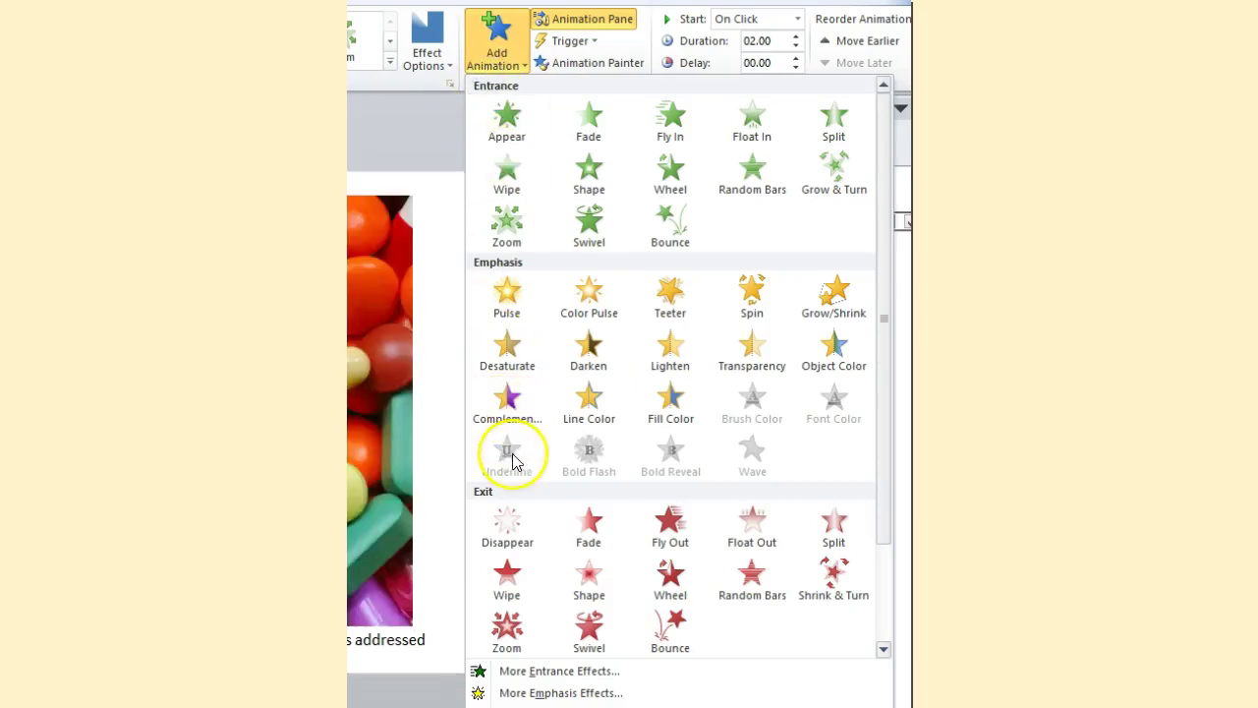
{"action": "left_click", "coordinate": [533, 472]}
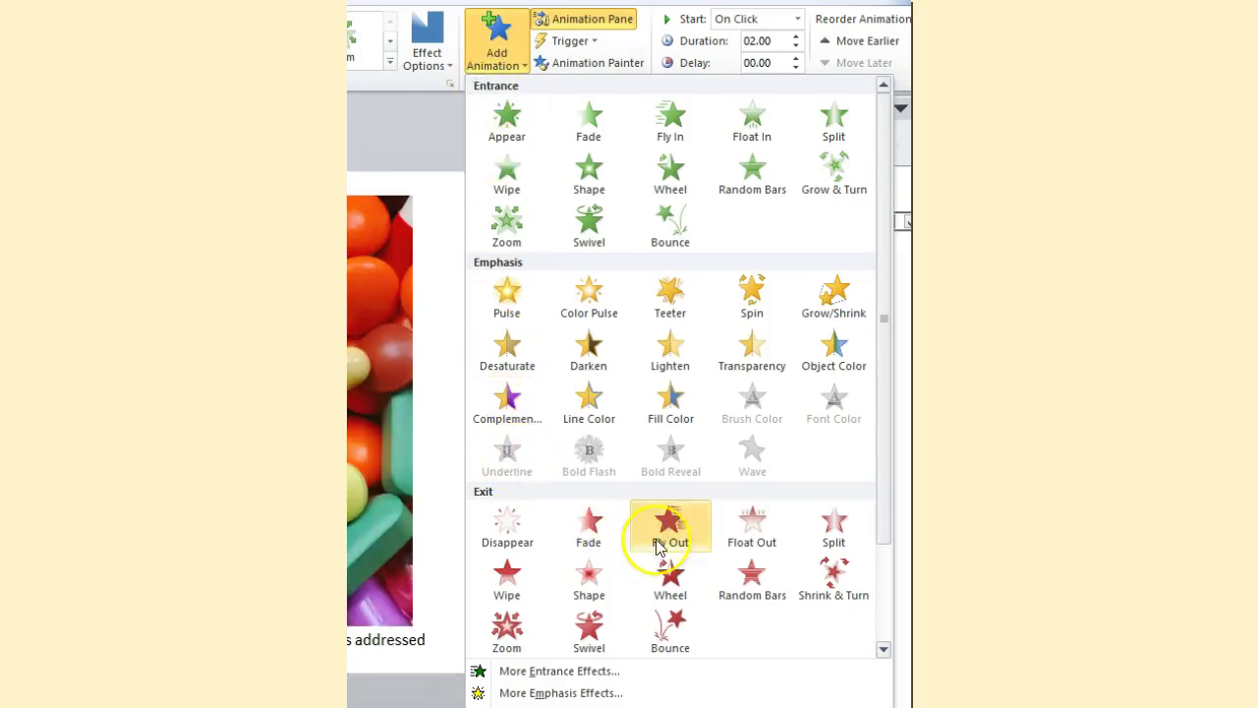
{"action": "left_click", "coordinate": [748, 539]}
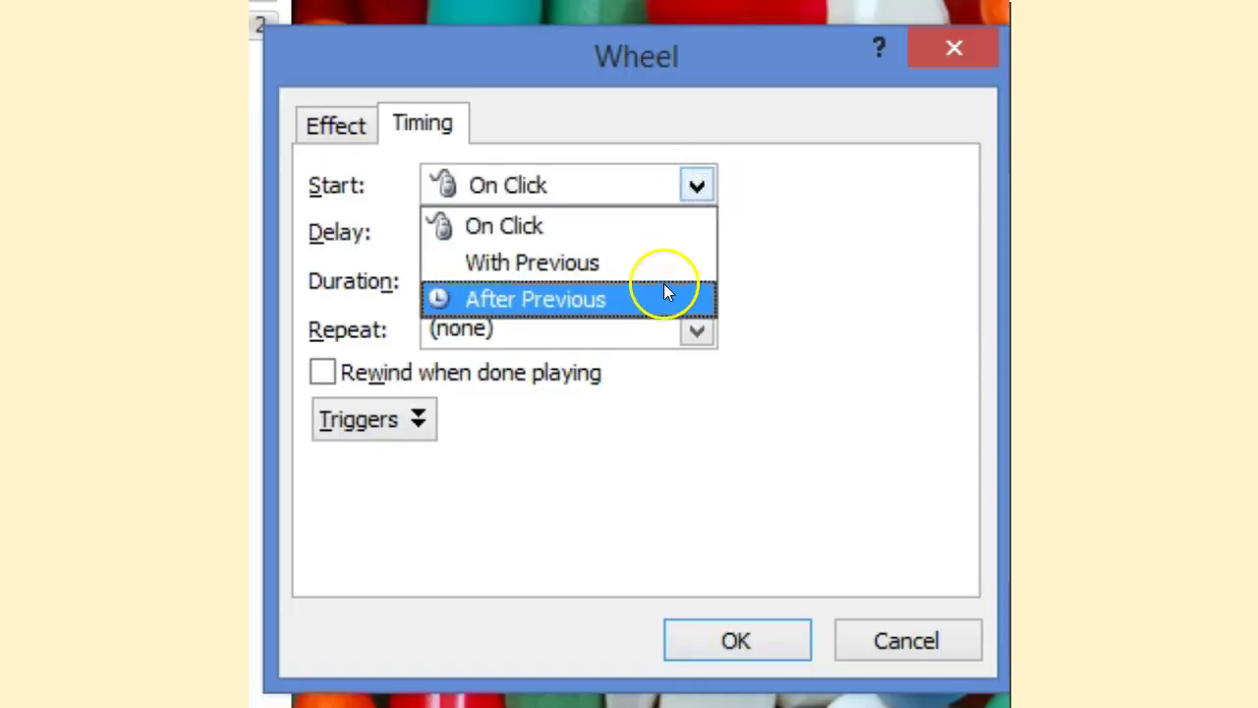
Set the pills picture's Wheel entrance to start After Previous with a 0.5-second delay and a duration of 2 seconds (Medium)
{"action": "left_click", "coordinate": [663, 289]}
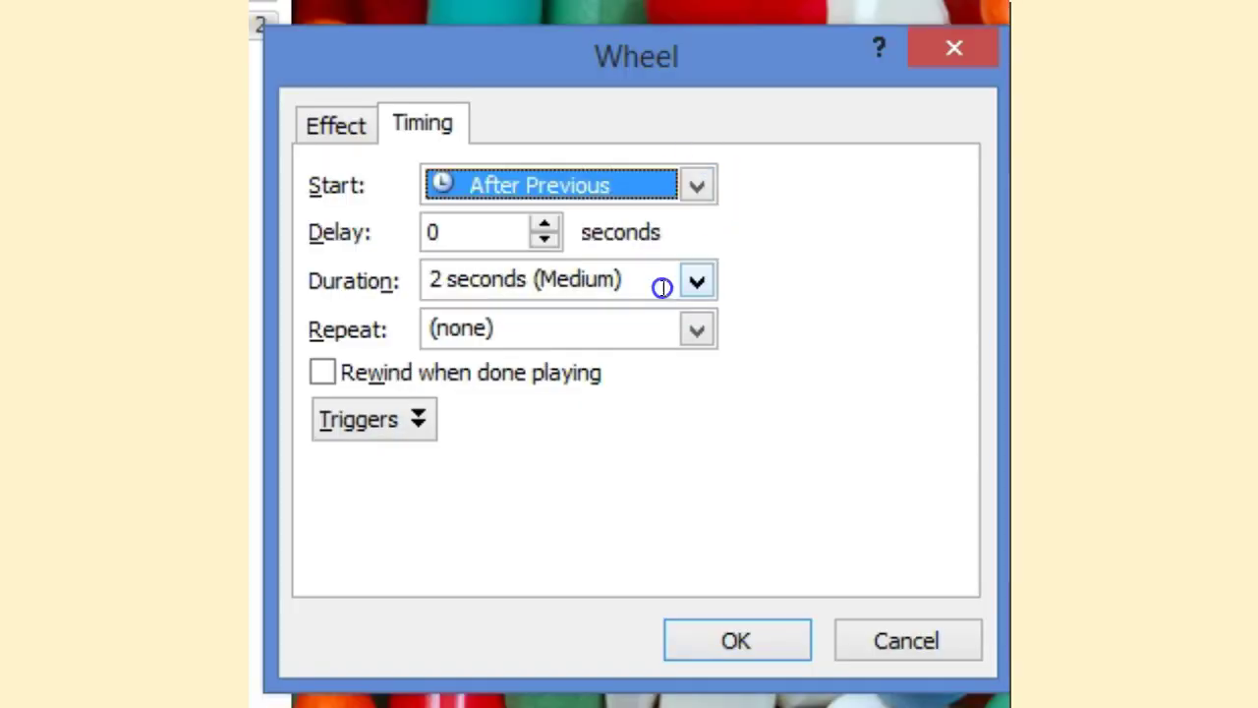
{"action": "left_click", "coordinate": [546, 225]}
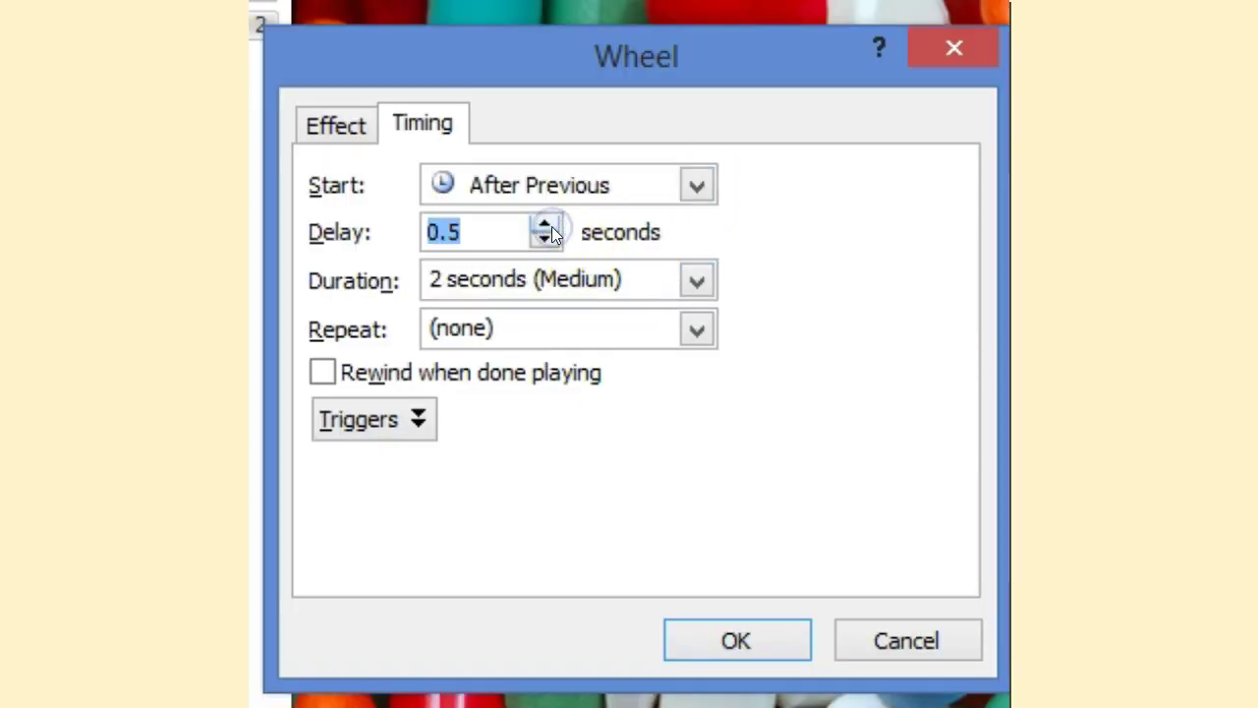
{"action": "left_click", "coordinate": [688, 282]}
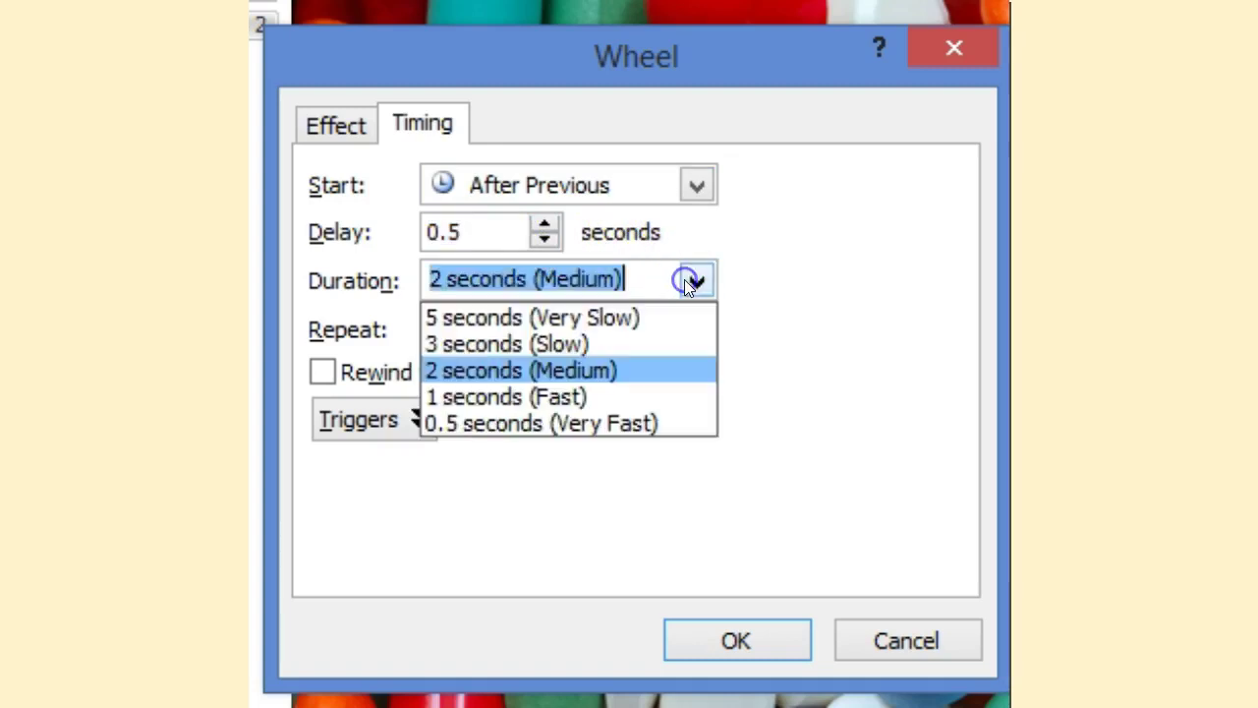
{"action": "left_click", "coordinate": [674, 366]}
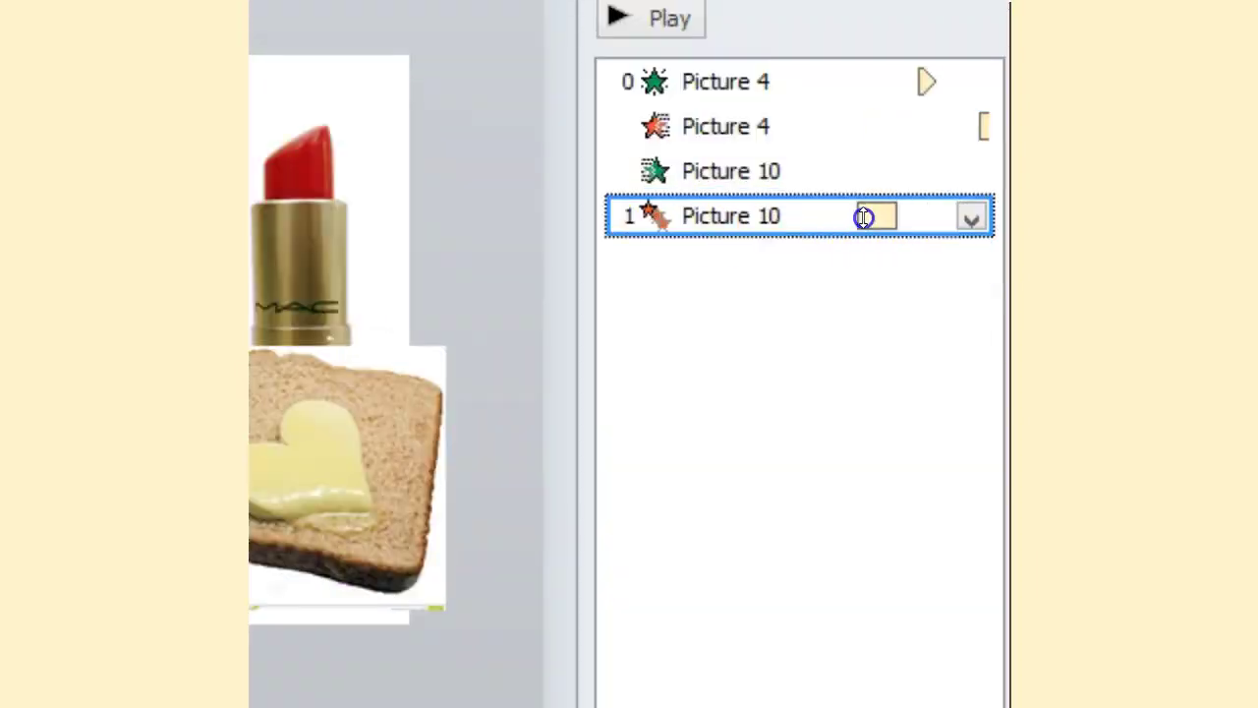
Set the pills picture's Float Down exit animation to start After Previous with a duration of 0.5 seconds (Very Fast)
{"action": "left_click", "coordinate": [971, 217]}
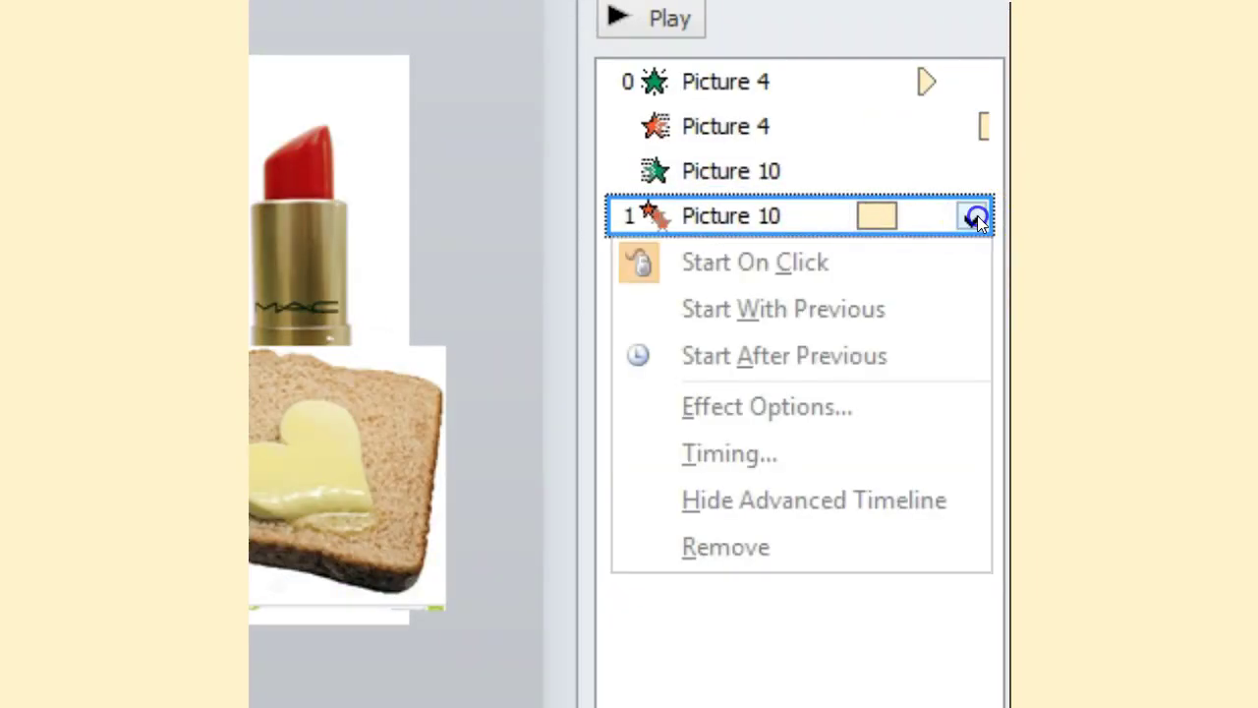
{"action": "left_click", "coordinate": [910, 440]}
{"action": "left_click", "coordinate": [688, 205]}
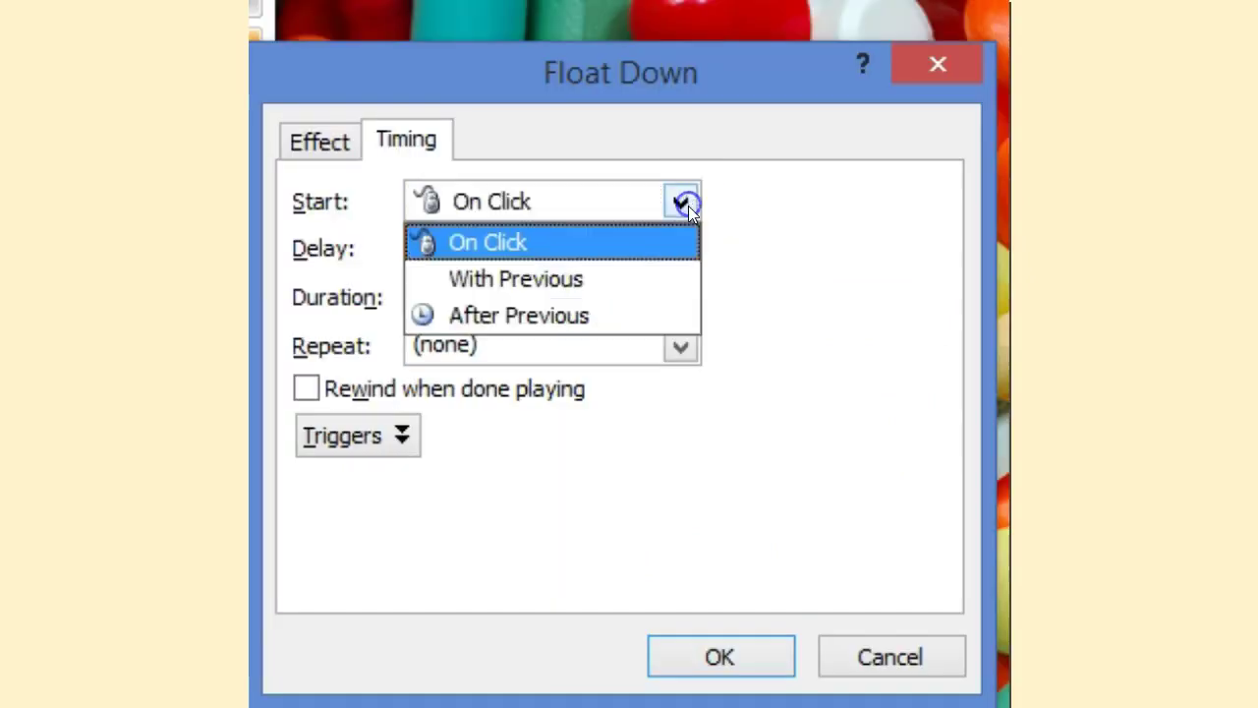
{"action": "left_click", "coordinate": [667, 300]}
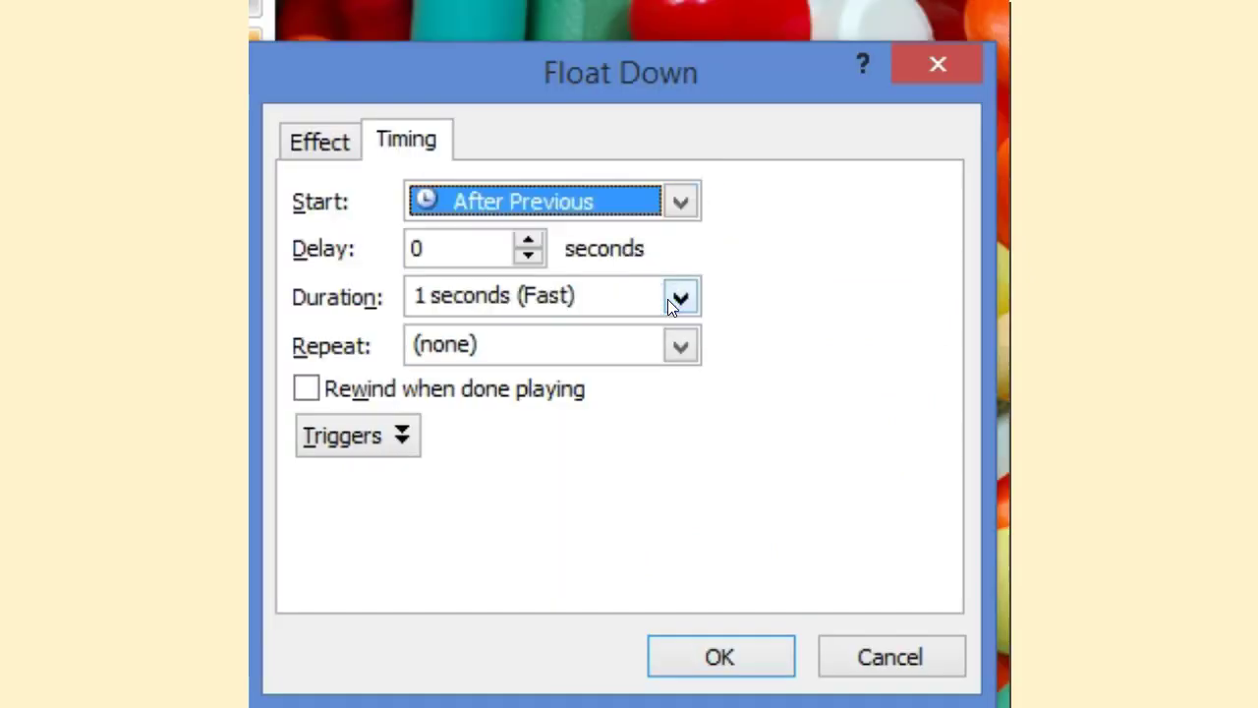
{"action": "left_click", "coordinate": [667, 299]}
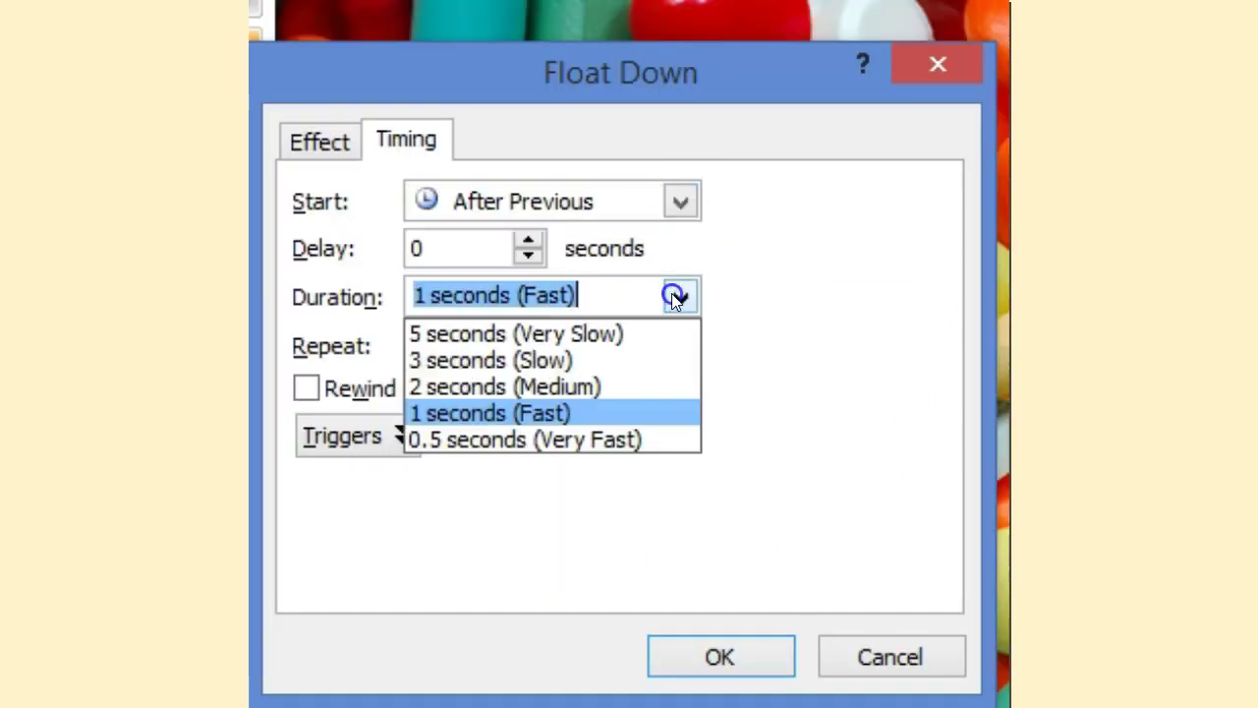
{"action": "left_click", "coordinate": [637, 433]}
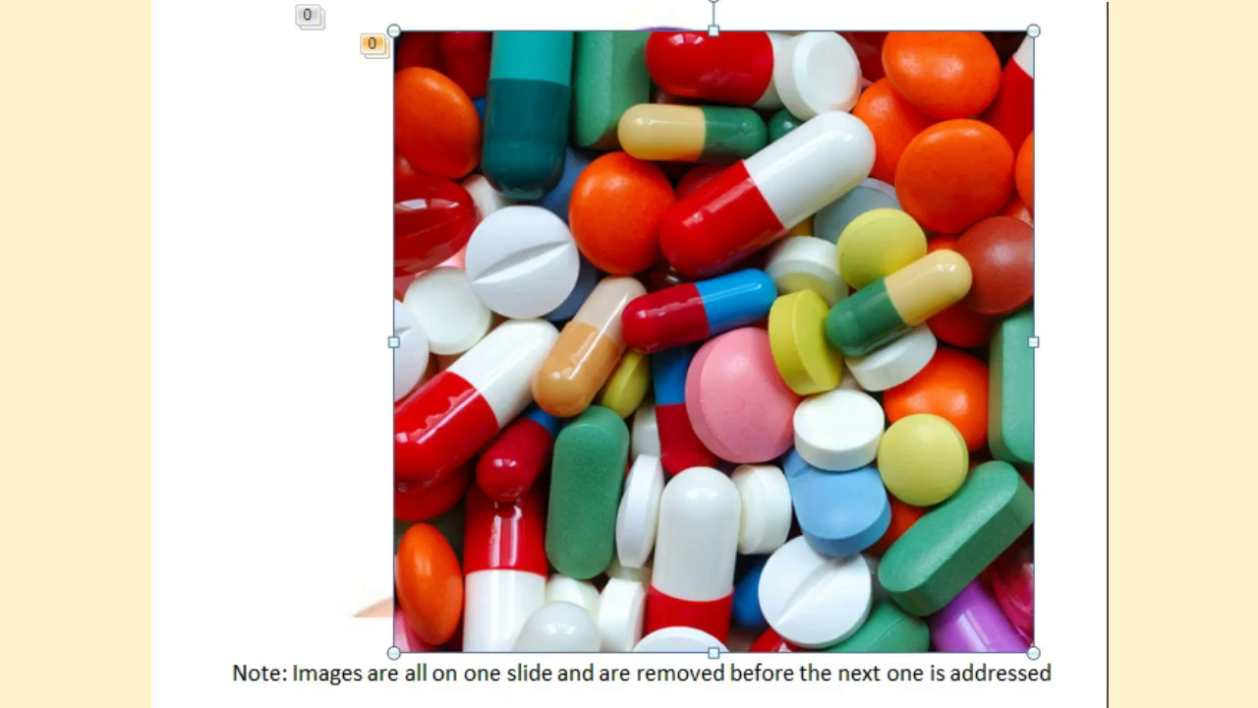
Move the pills picture sideways to the right, away from the picture of the purple-haired woman
{"action": "left_click_drag", "start_coordinate": [553, 443], "coordinate": [802, 440]}
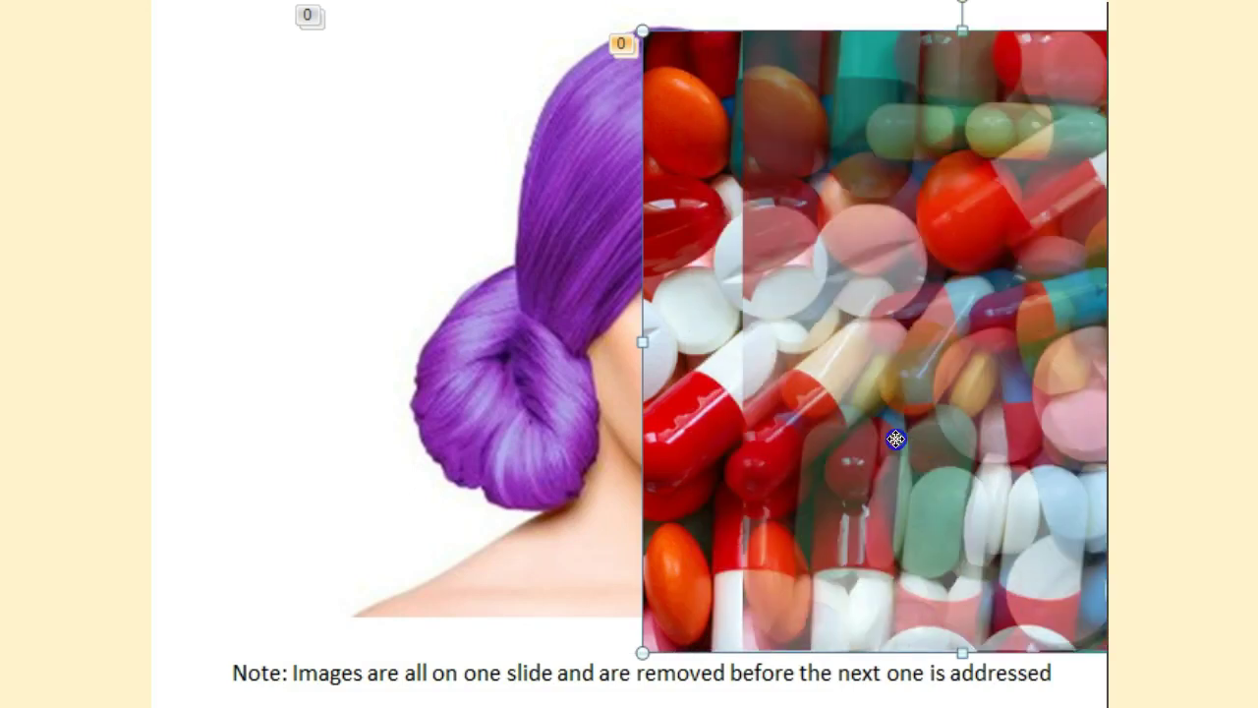